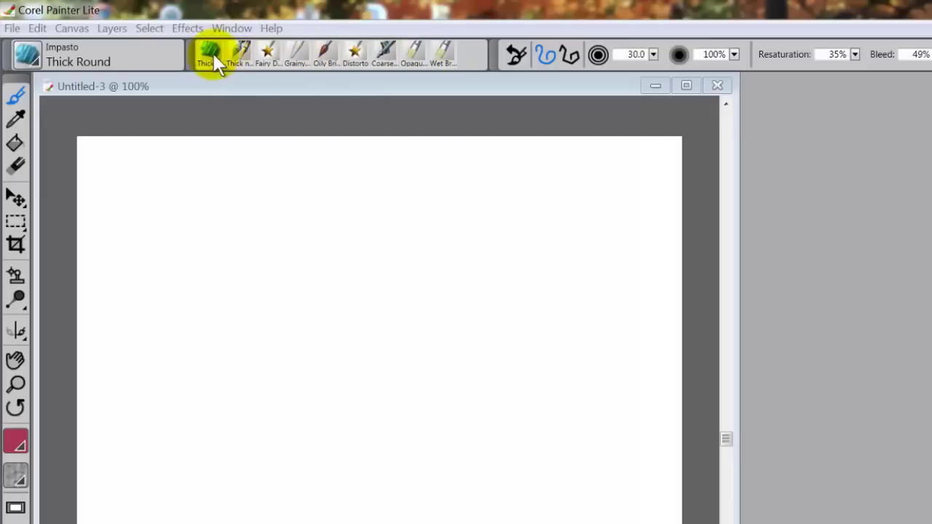
pyautogui.click(35, 63)
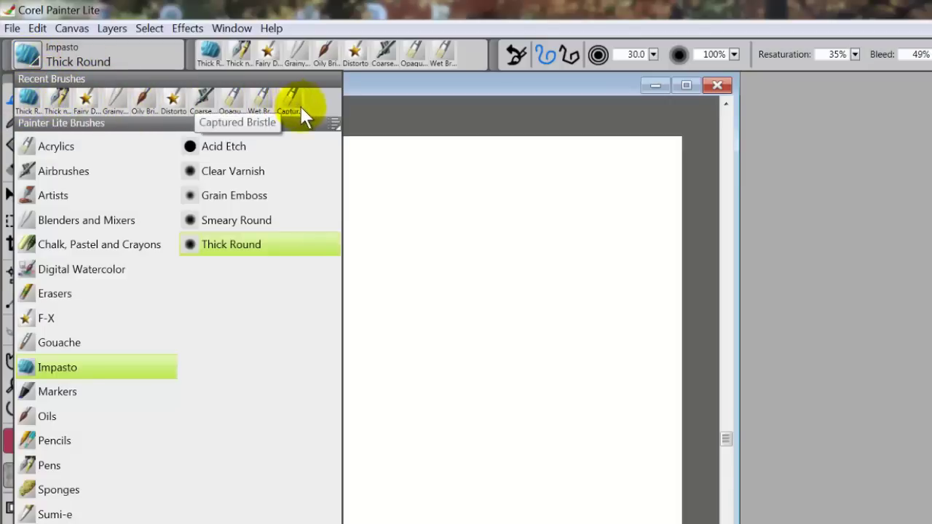
pyautogui.click(34, 62)
pyautogui.click(35, 60)
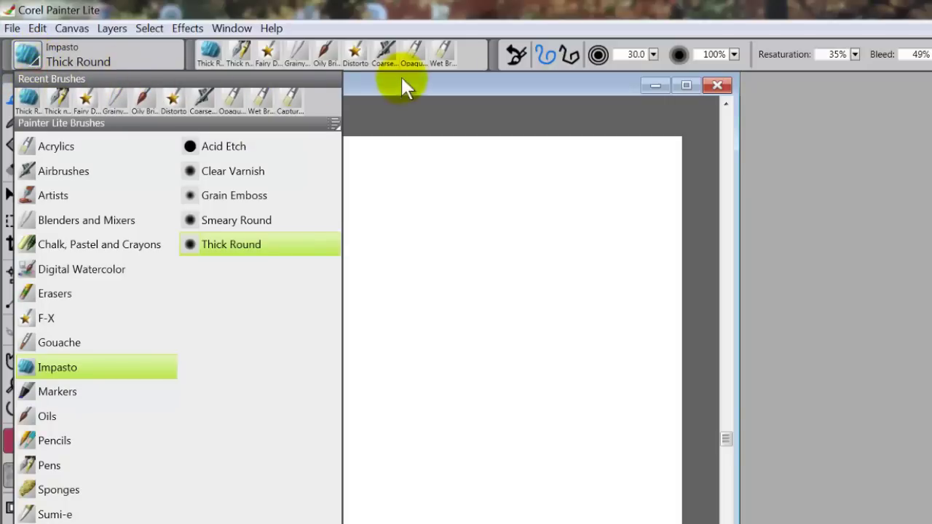
pyautogui.click(150, 56)
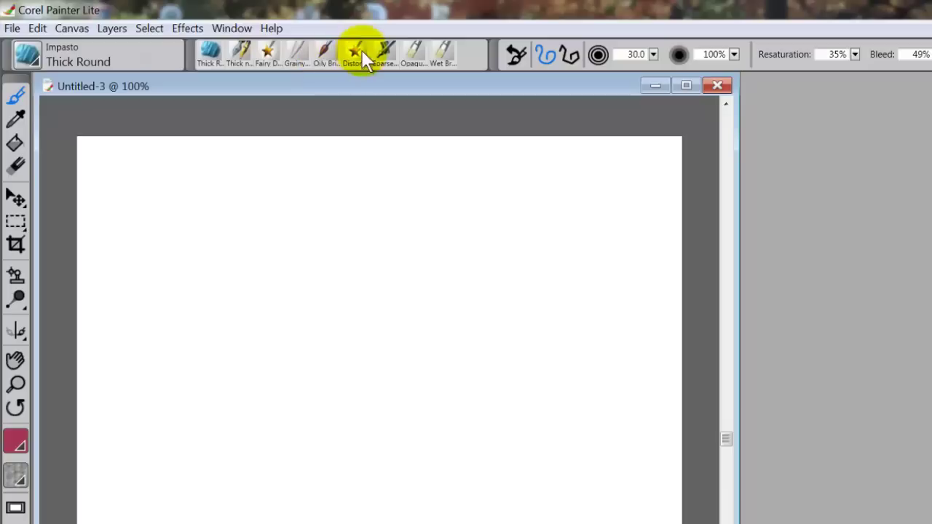
# Choose the Dense Sponge brush from the Sponges category and paint overlapping strokes in the canvas's upper area
pyautogui.click(29, 57)
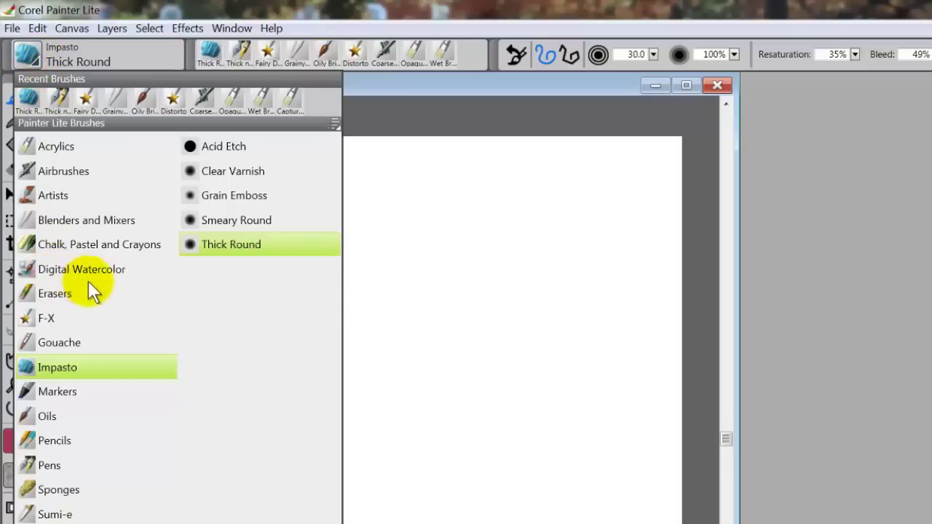
pyautogui.click(58, 487)
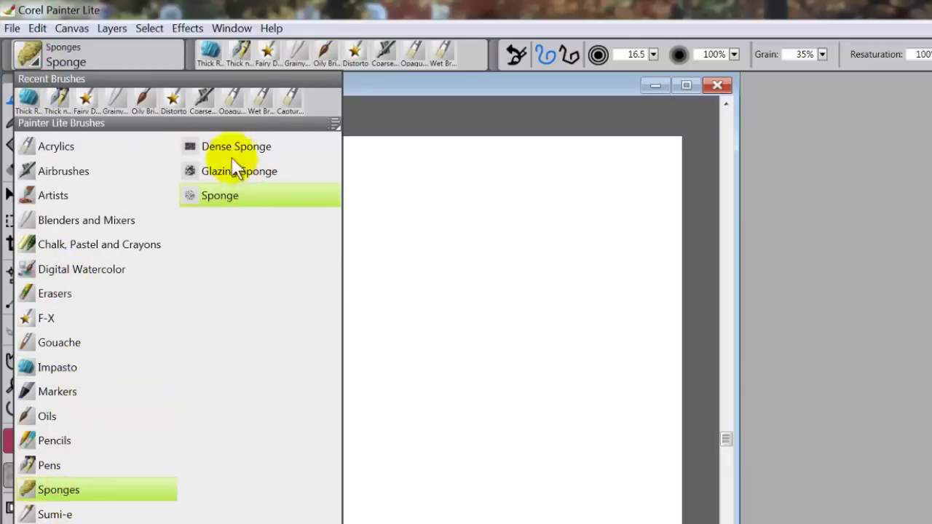
pyautogui.click(235, 146)
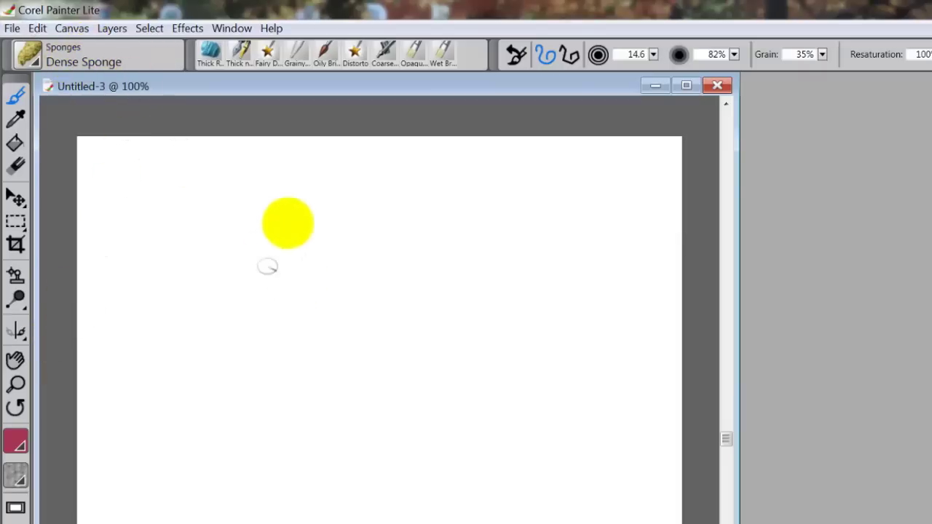
pyautogui.moveTo(254, 352)
pyautogui.mouseDown()
pyautogui.moveTo(303, 222)
pyautogui.moveTo(280, 293)
pyautogui.moveTo(352, 229)
pyautogui.moveTo(305, 295)
pyautogui.moveTo(358, 236)
pyautogui.moveTo(356, 295)
pyautogui.moveTo(372, 229)
pyautogui.moveTo(373, 250)
pyautogui.moveTo(324, 264)
pyautogui.moveTo(362, 217)
pyautogui.mouseUp()
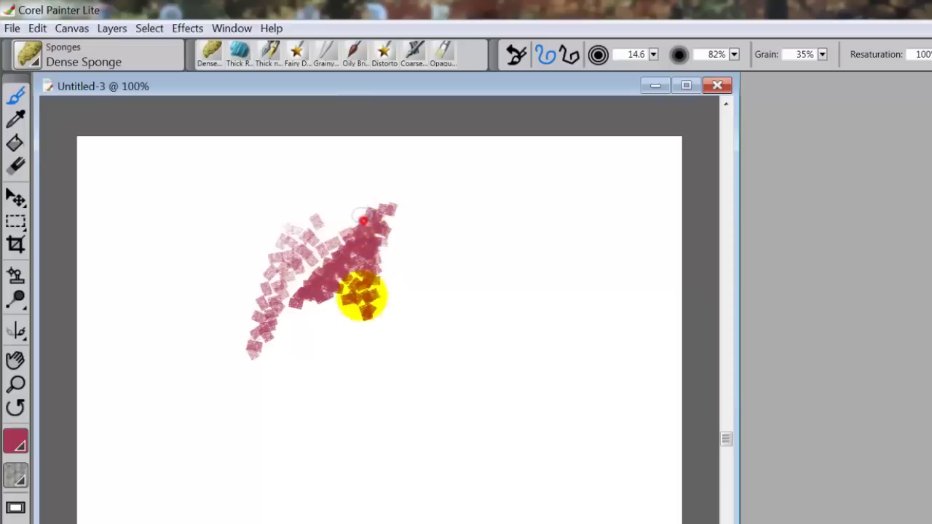
pyautogui.moveTo(362, 294)
pyautogui.mouseDown()
pyautogui.moveTo(389, 224)
pyautogui.moveTo(370, 297)
pyautogui.moveTo(399, 213)
pyautogui.mouseUp()
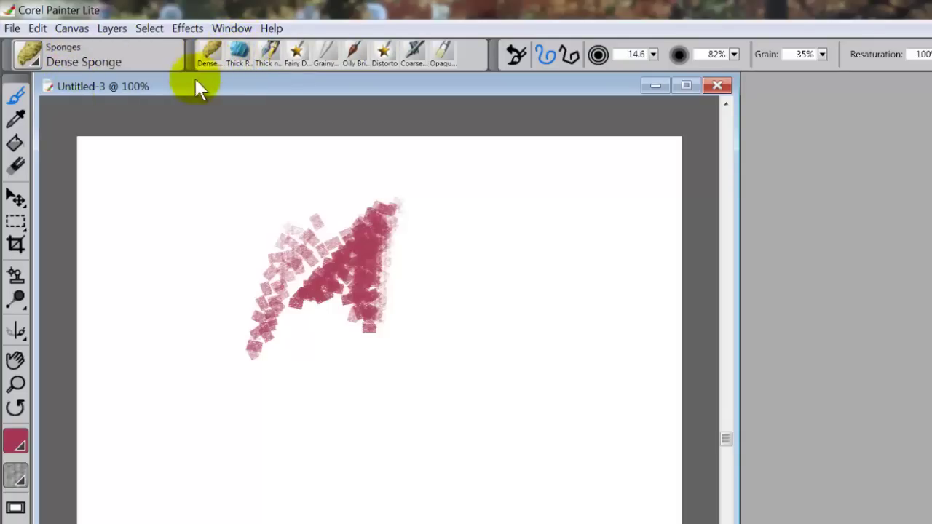
# Paint a near-vertical stroke with the recent Thick Round brush and a scattered stroke across it with Fairy Dust
pyautogui.click(239, 54)
pyautogui.moveTo(230, 182); pyautogui.dragTo(205, 340)
pyautogui.click(297, 49)
pyautogui.moveTo(223, 249)
pyautogui.mouseDown()
pyautogui.moveTo(343, 243)
pyautogui.moveTo(291, 280)
pyautogui.moveTo(208, 440)
pyautogui.mouseUp()
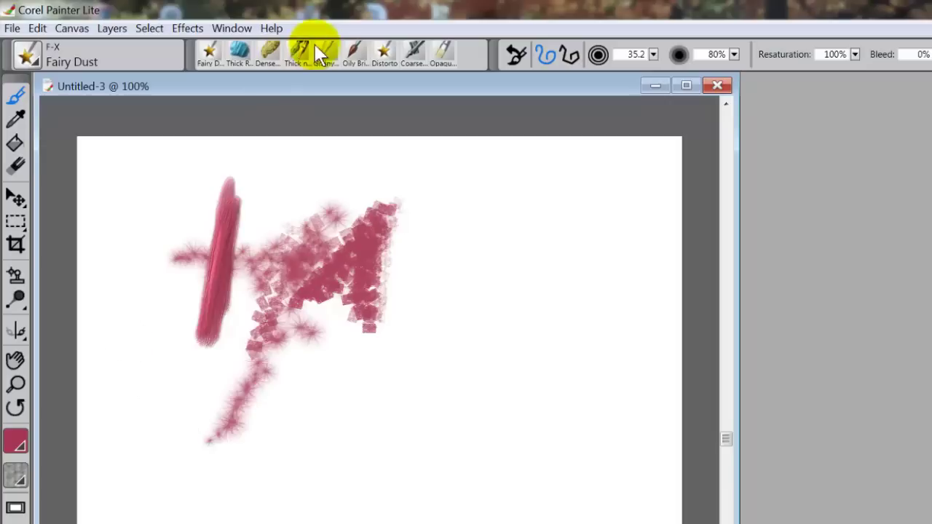
pyautogui.click(34, 61)
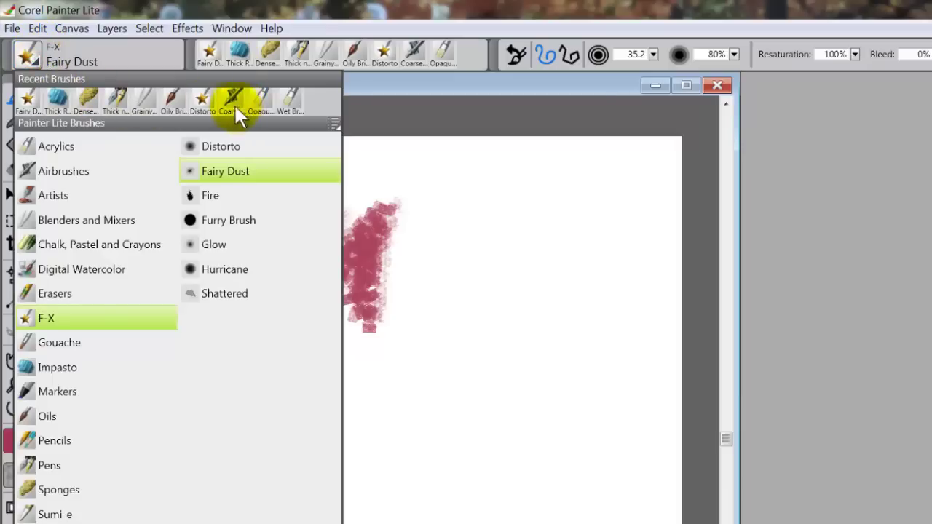
pyautogui.click(135, 53)
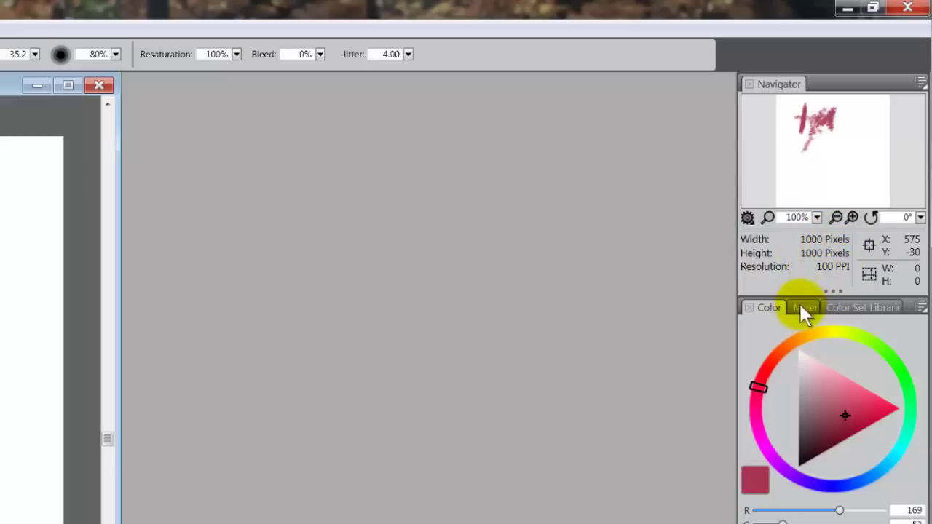
# Zoom the canvas in to 194% and back out to 93% using the Navigator's zoom control
pyautogui.click(769, 216)
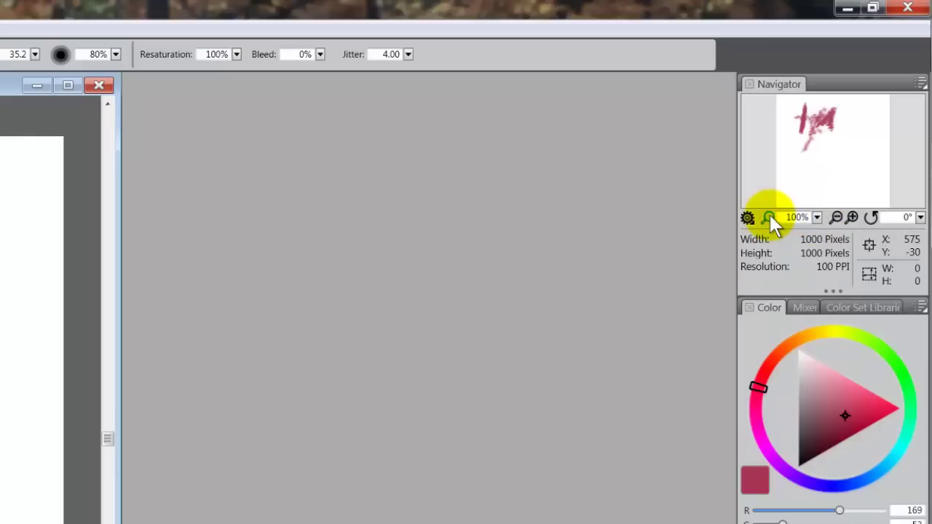
pyautogui.click(815, 217)
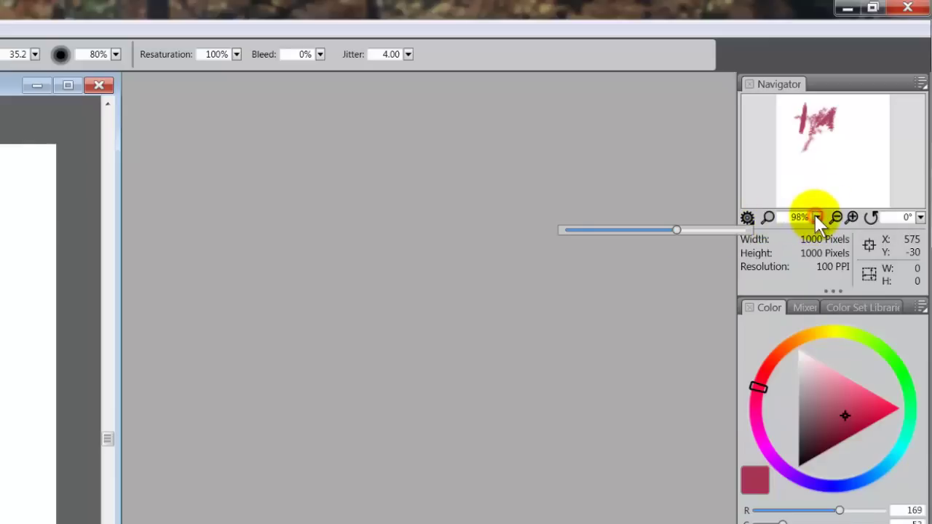
pyautogui.moveTo(814, 215)
pyautogui.mouseDown()
pyautogui.moveTo(790, 221)
pyautogui.moveTo(833, 222)
pyautogui.moveTo(828, 217)
pyautogui.mouseUp()
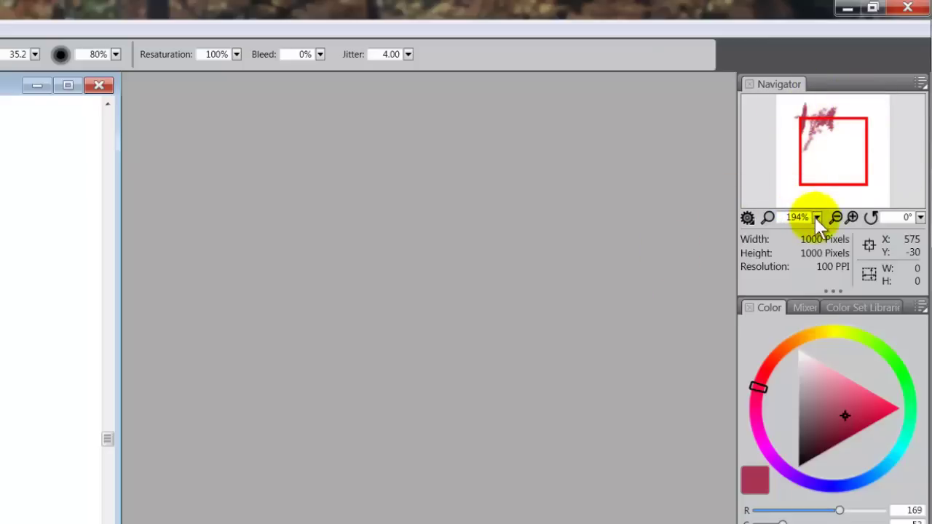
pyautogui.moveTo(817, 218); pyautogui.dragTo(800, 219)
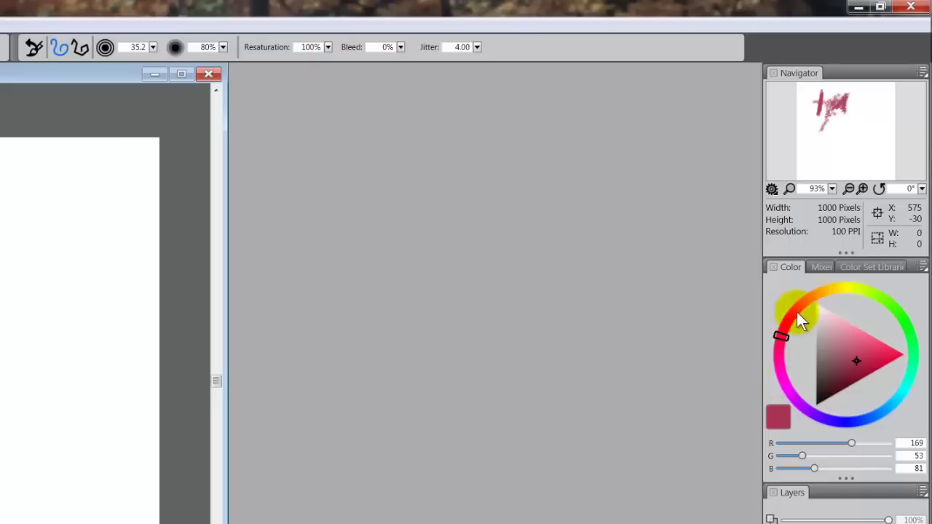
# View the Mixer and Color Set Libraries palettes, and return to the color wheel
pyautogui.click(820, 267)
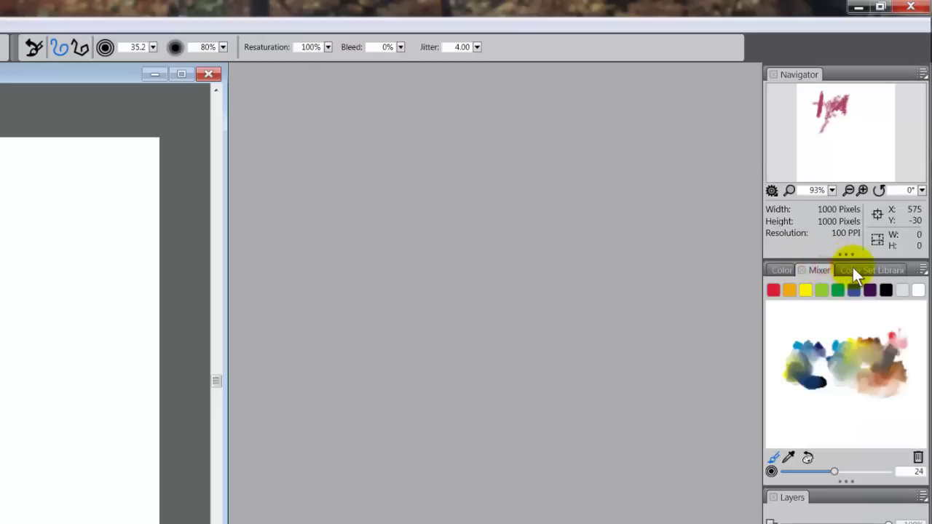
pyautogui.click(853, 270)
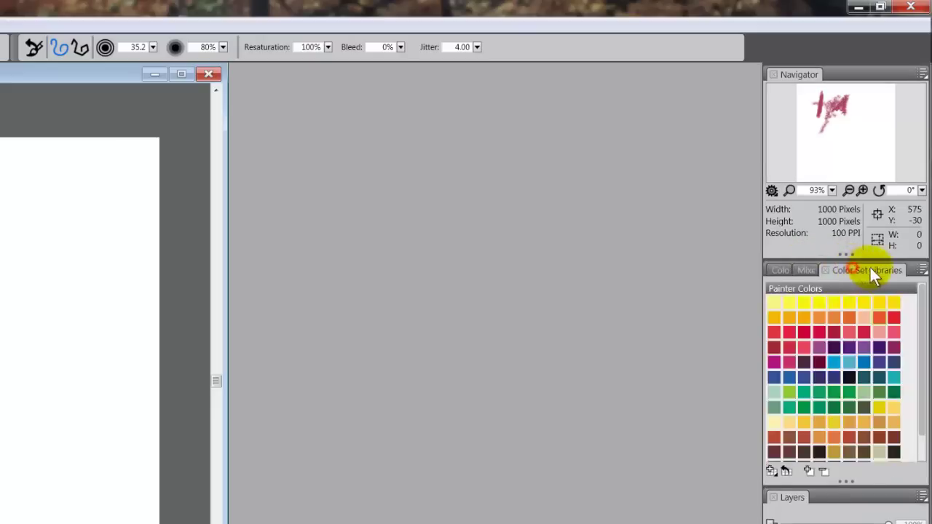
pyautogui.click(784, 269)
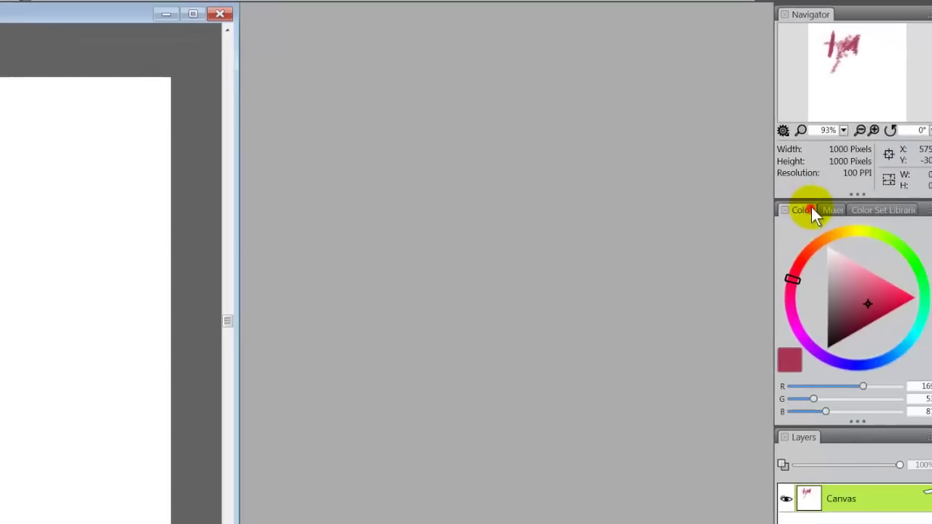
# Collapse the Color palette group, undock the Layers palette, and dock it back beneath the color palettes
pyautogui.click(812, 209)
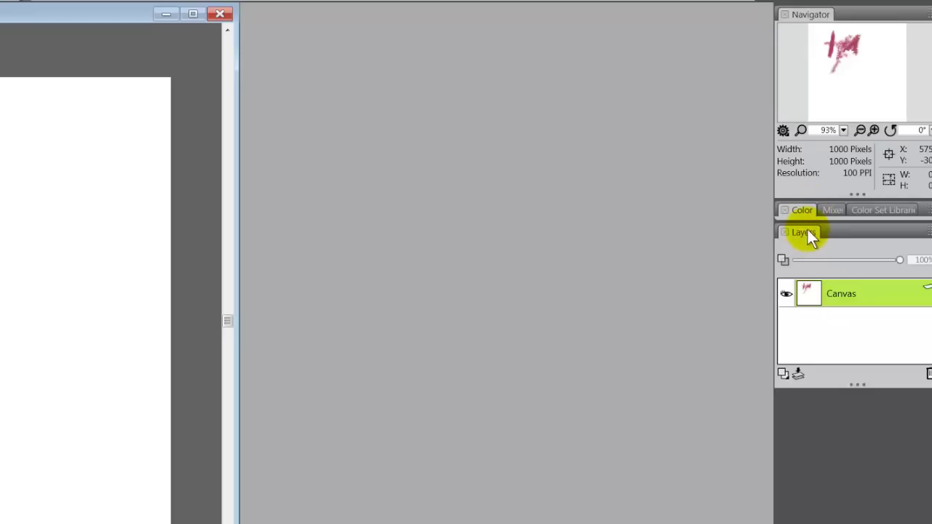
pyautogui.moveTo(804, 231); pyautogui.dragTo(439, 291)
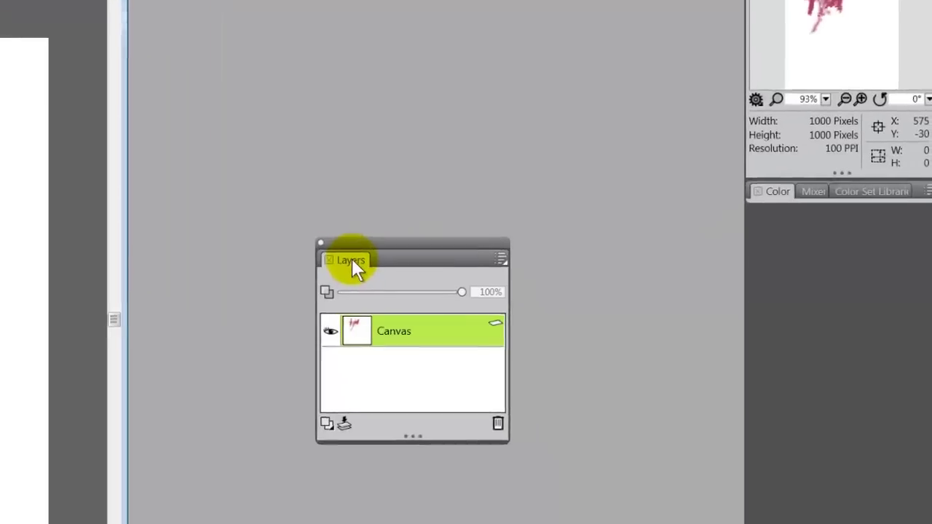
pyautogui.moveTo(434, 269); pyautogui.dragTo(684, 275)
pyautogui.moveTo(473, 252); pyautogui.dragTo(680, 167)
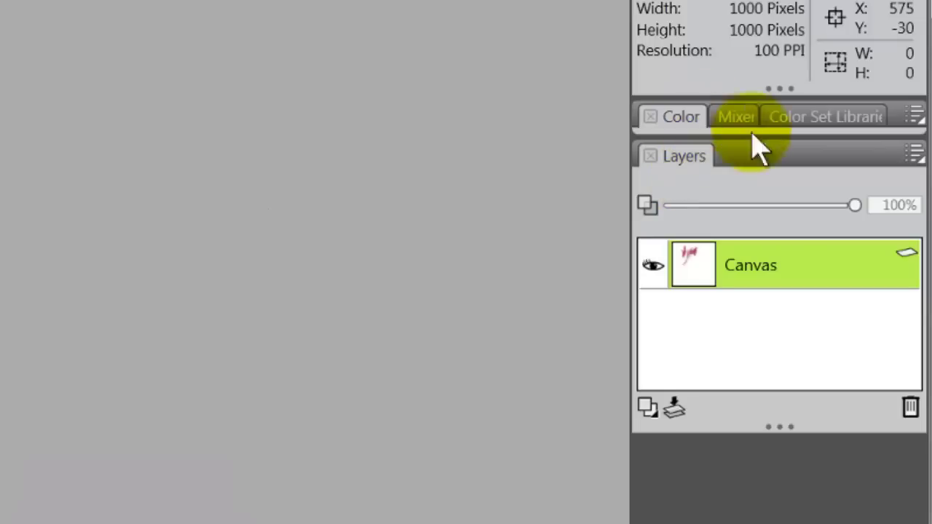
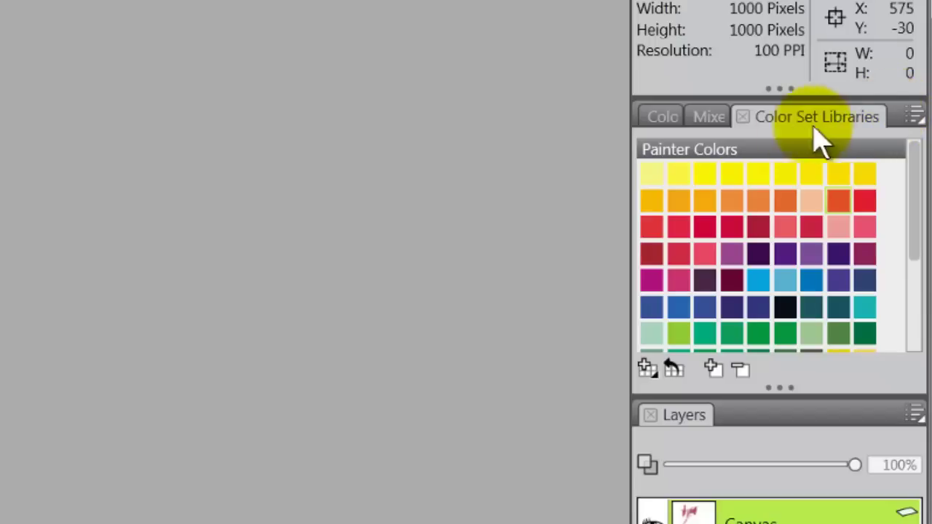
# Detach the Mixer from the color palette group and dock it back between Color and Color Set Libraries
pyautogui.click(717, 123)
pyautogui.moveTo(717, 124); pyautogui.dragTo(170, 270)
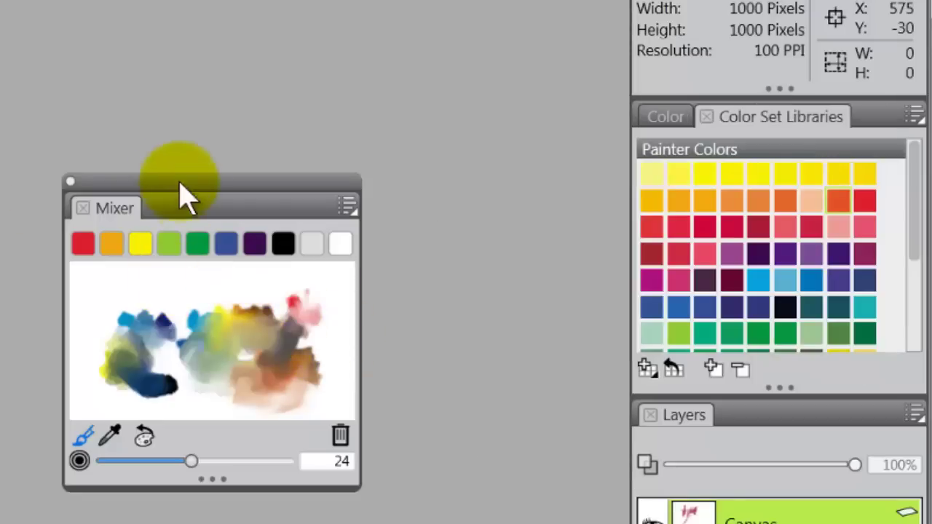
pyautogui.click(120, 208)
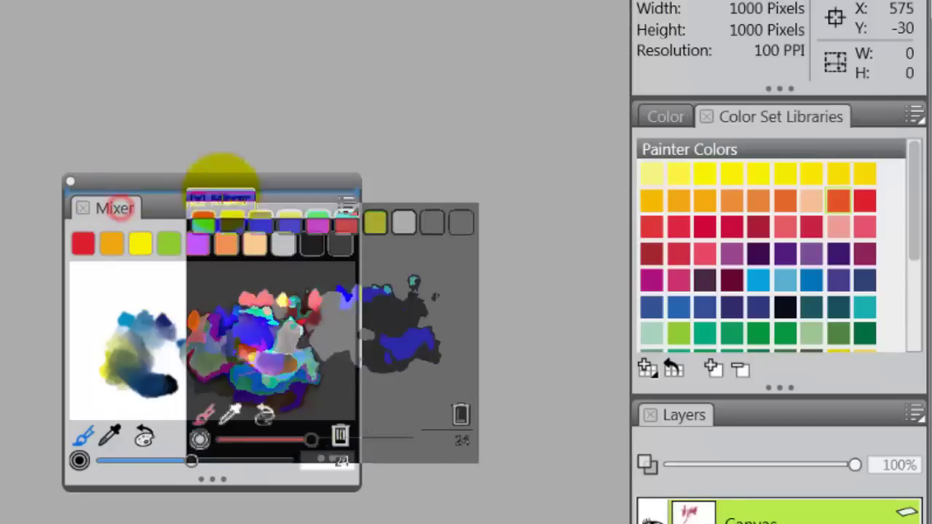
pyautogui.moveTo(220, 178); pyautogui.dragTo(733, 101)
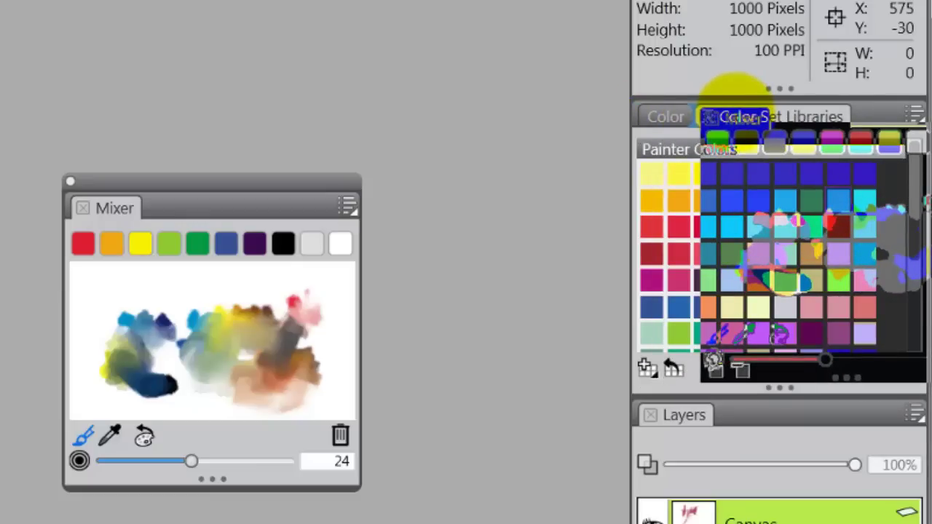
pyautogui.moveTo(734, 102); pyautogui.dragTo(736, 95)
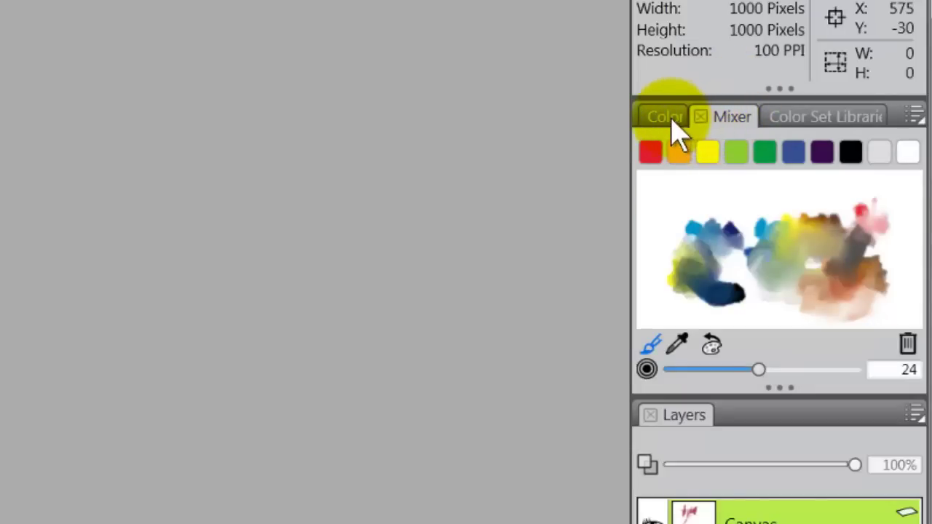
# Switch through the Color, Mixer and Color Set Libraries palettes, leaving Color Set Libraries displayed
pyautogui.hotkey('ctrl', '3')
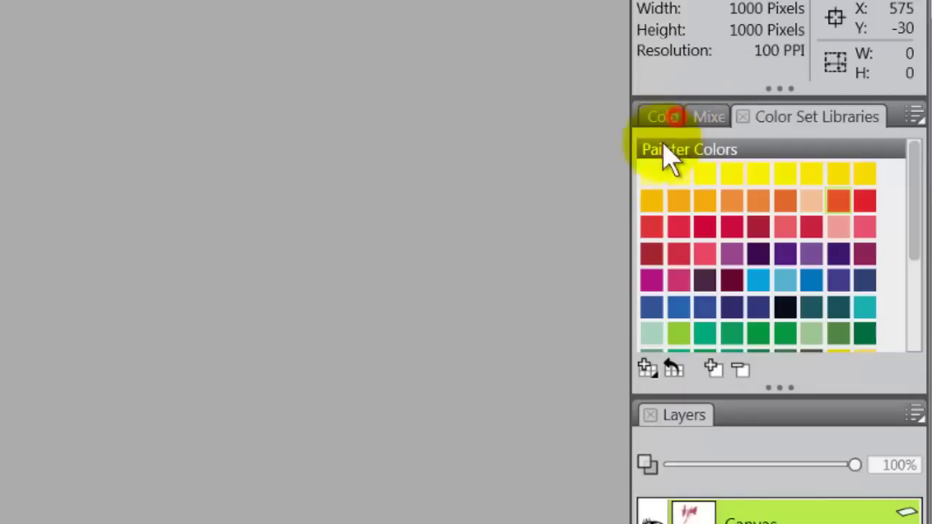
pyautogui.click(668, 120)
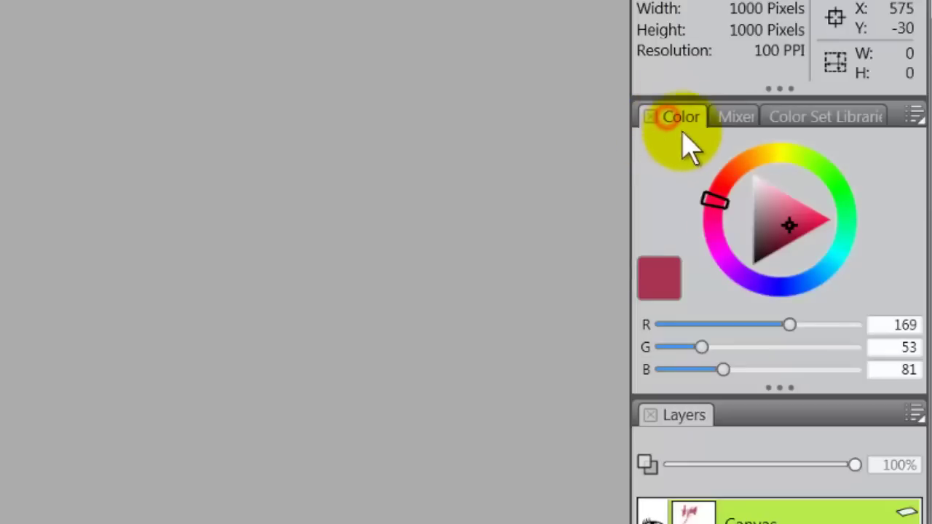
pyautogui.click(730, 118)
pyautogui.click(808, 117)
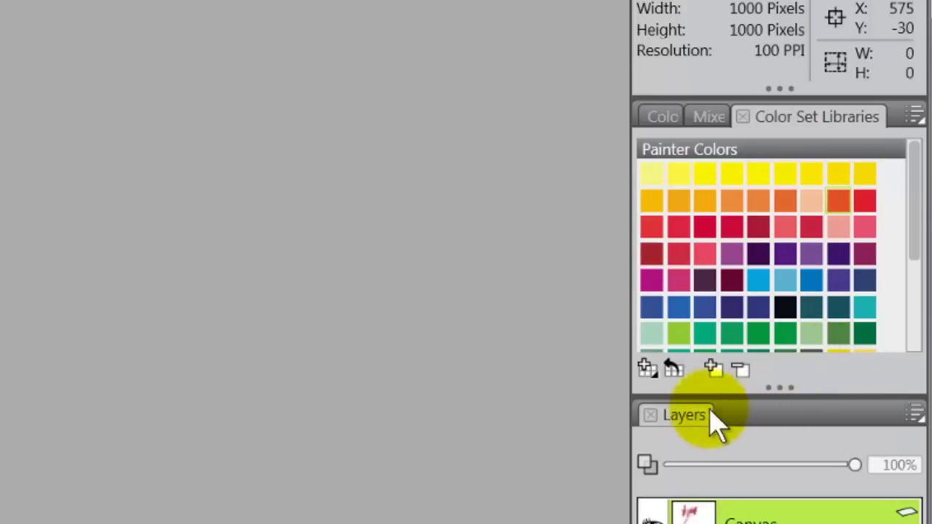
# Float the Layers palette beside the document window and resize it taller and slightly wider
pyautogui.moveTo(780, 408)
pyautogui.mouseDown()
pyautogui.moveTo(784, 277)
pyautogui.moveTo(667, 67)
pyautogui.moveTo(662, 86)
pyautogui.mouseUp()
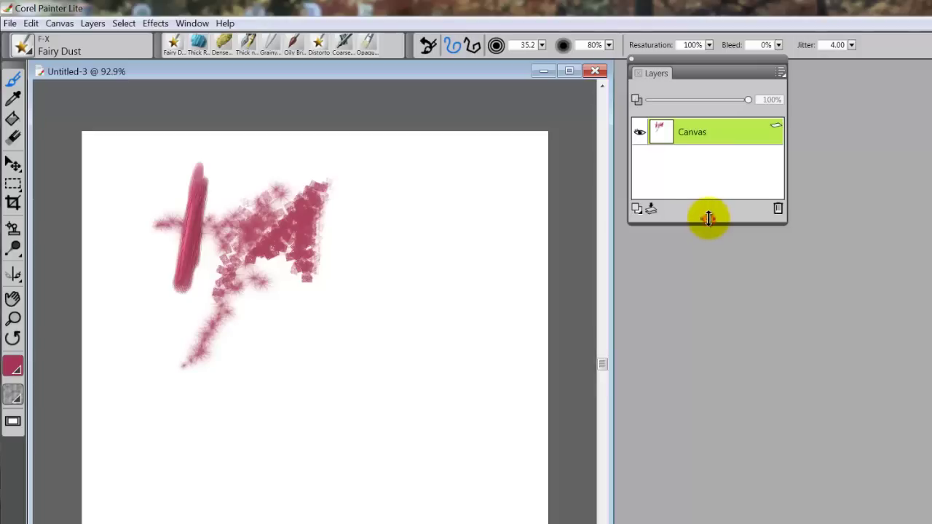
pyautogui.moveTo(708, 218); pyautogui.dragTo(689, 416)
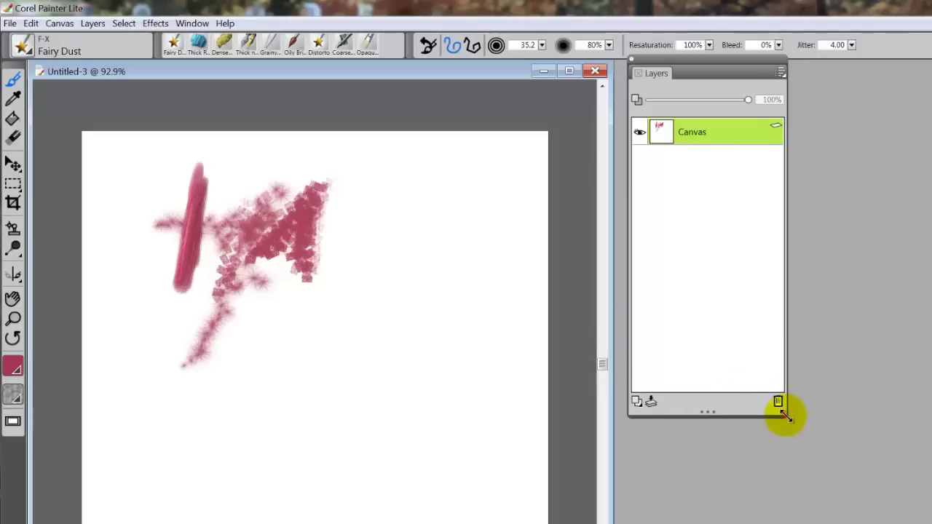
pyautogui.moveTo(784, 415); pyautogui.dragTo(895, 470)
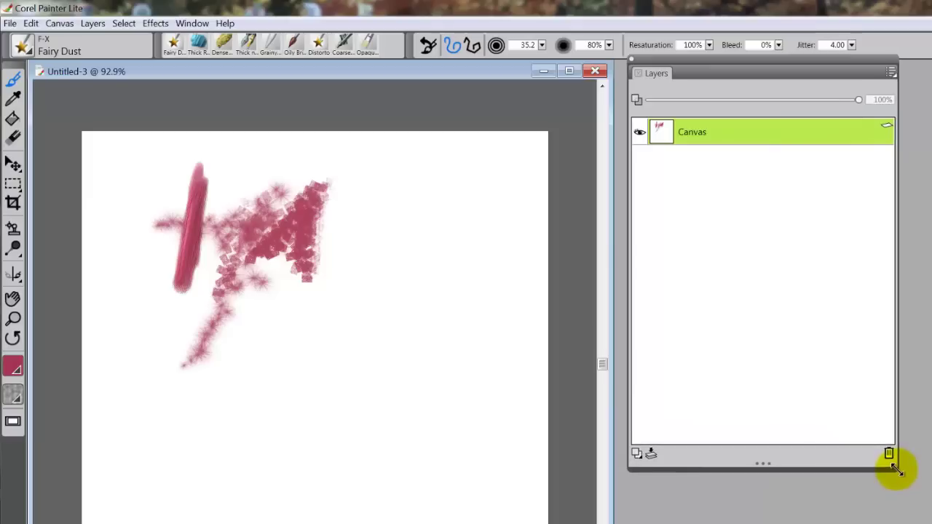
pyautogui.moveTo(896, 272); pyautogui.dragTo(796, 289)
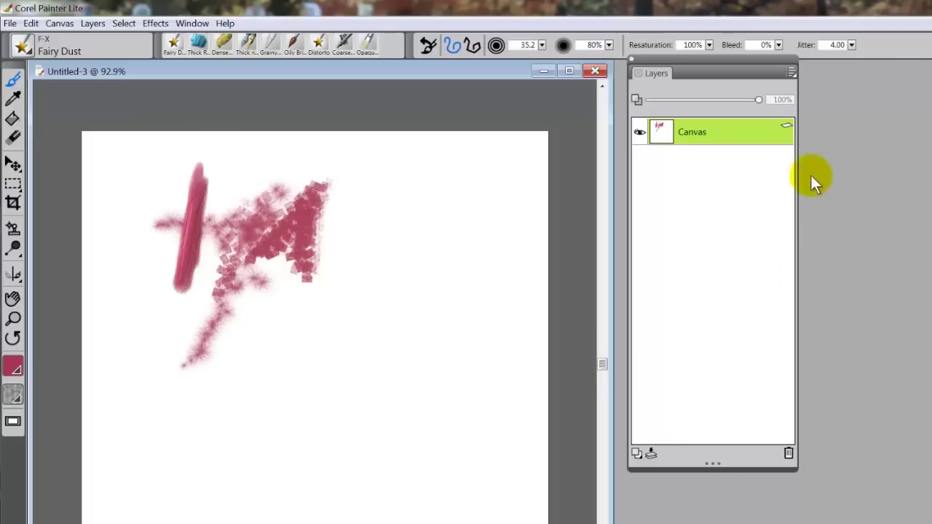
pyautogui.click(789, 72)
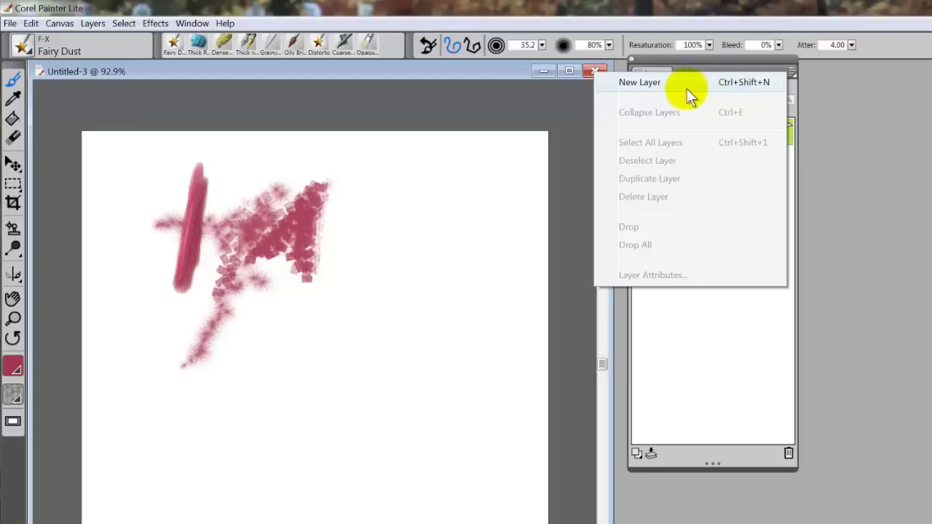
pyautogui.click(792, 68)
pyautogui.click(902, 137)
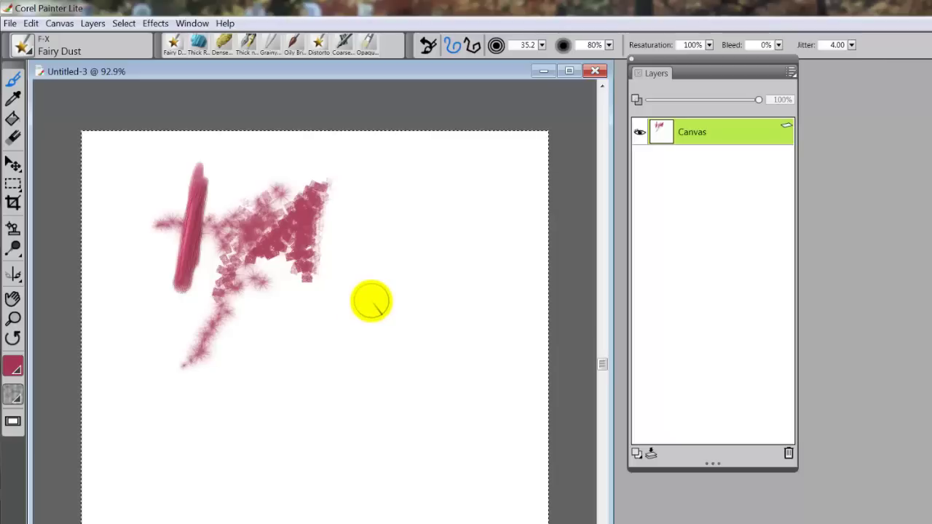
# Clear all the test strokes from the canvas and add a new empty layer above it
pyautogui.press('Delete')
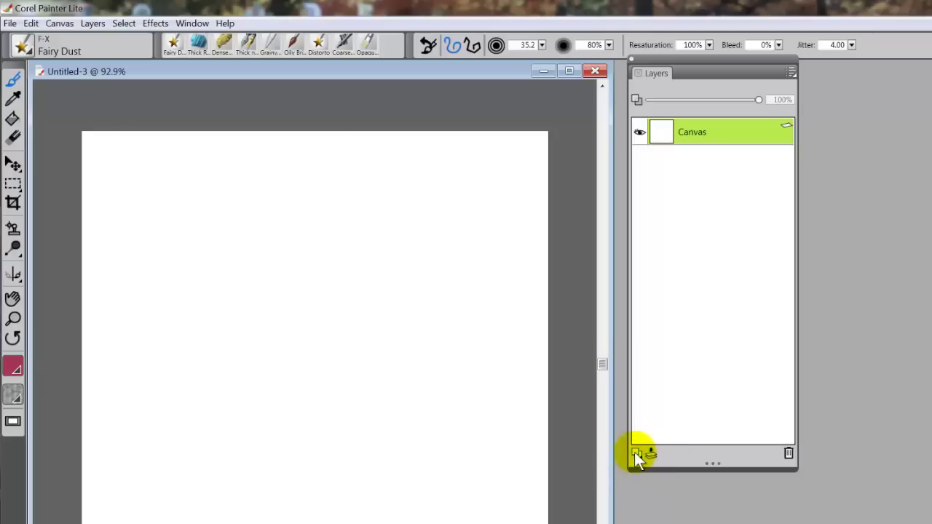
pyautogui.click(788, 455)
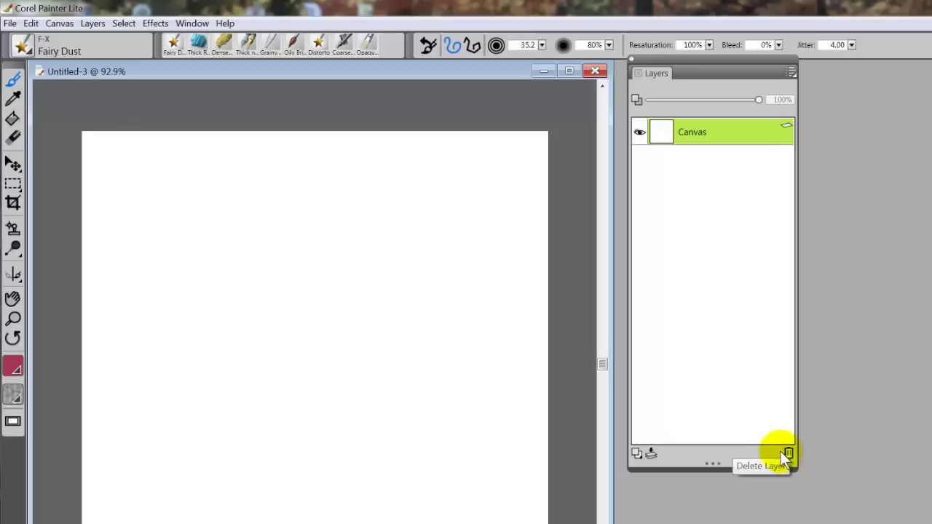
pyautogui.click(637, 451)
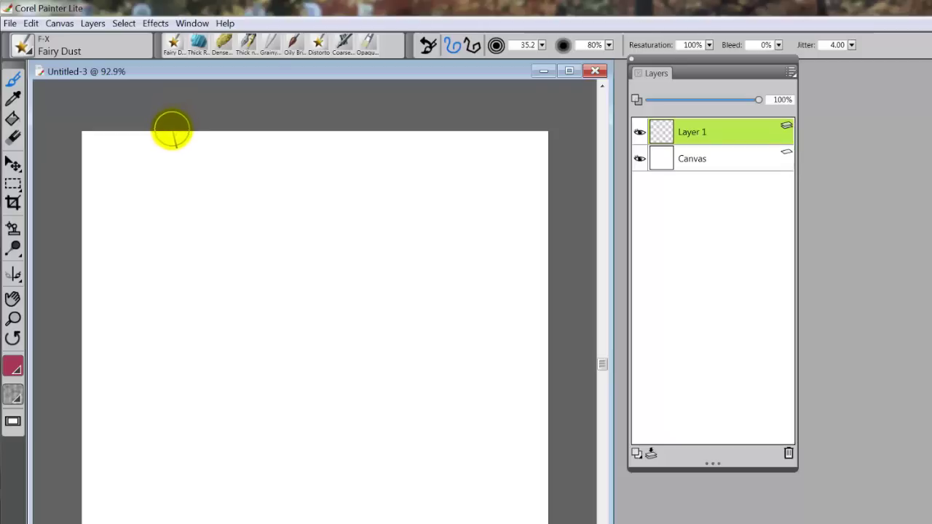
# Choose the recent Oily Bristle brush and reset it to its default settings, with size 28.0 and 80% grain
pyautogui.click(295, 45)
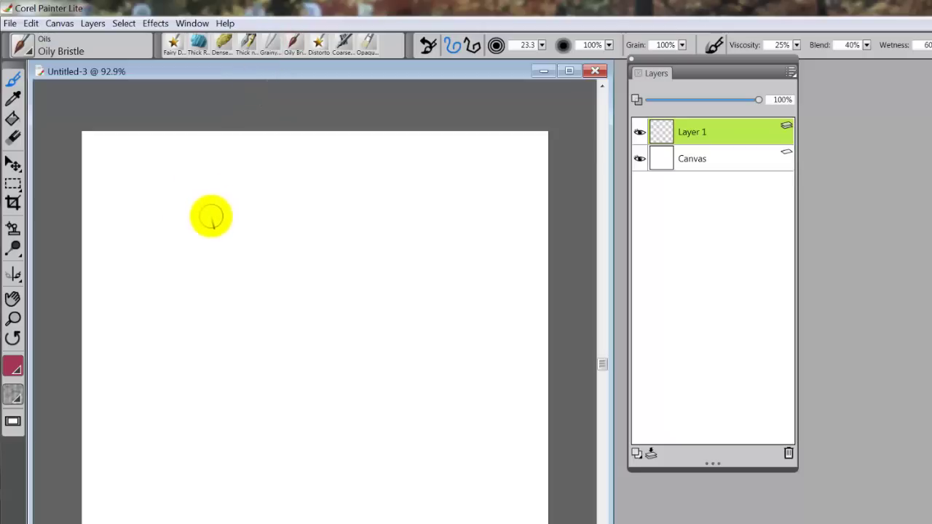
pyautogui.click(426, 46)
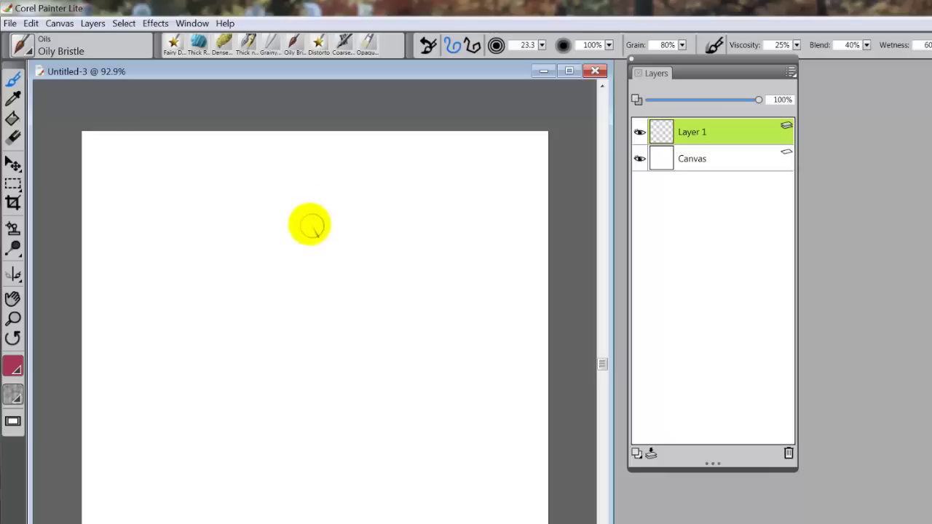
pyautogui.moveTo(313, 227)
pyautogui.mouseDown()
pyautogui.moveTo(333, 239)
pyautogui.moveTo(326, 232)
pyautogui.moveTo(316, 243)
pyautogui.mouseUp()
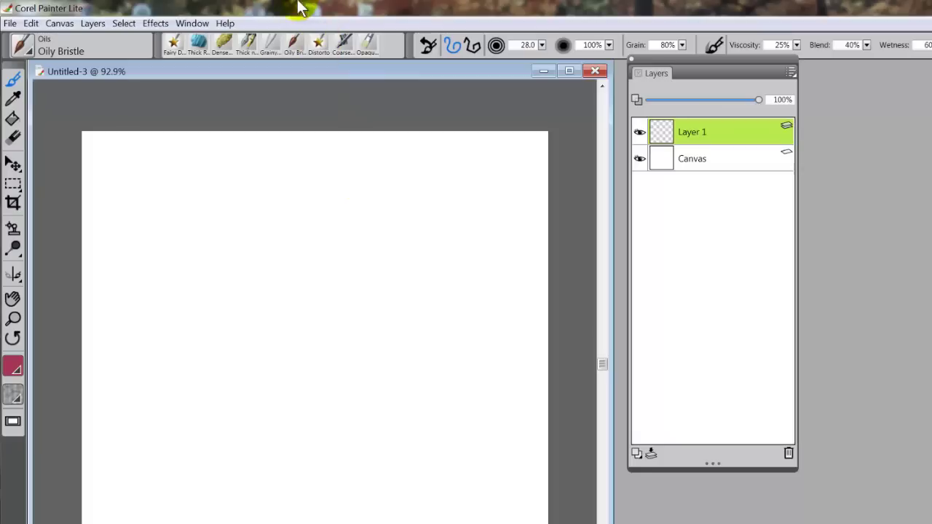
# Choose the Thick n Thin Pen from the recent brushes and set its colour to black
pyautogui.click(248, 41)
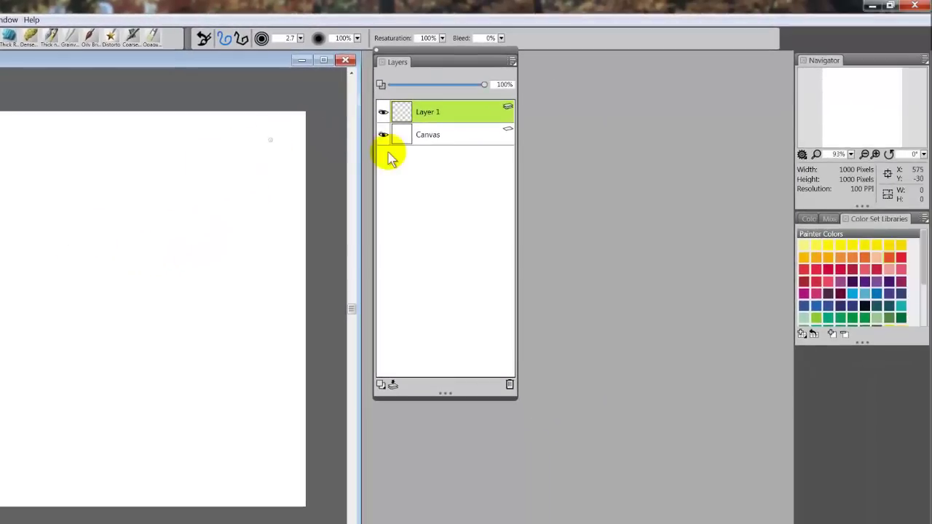
pyautogui.click(813, 220)
pyautogui.moveTo(863, 268); pyautogui.dragTo(850, 285)
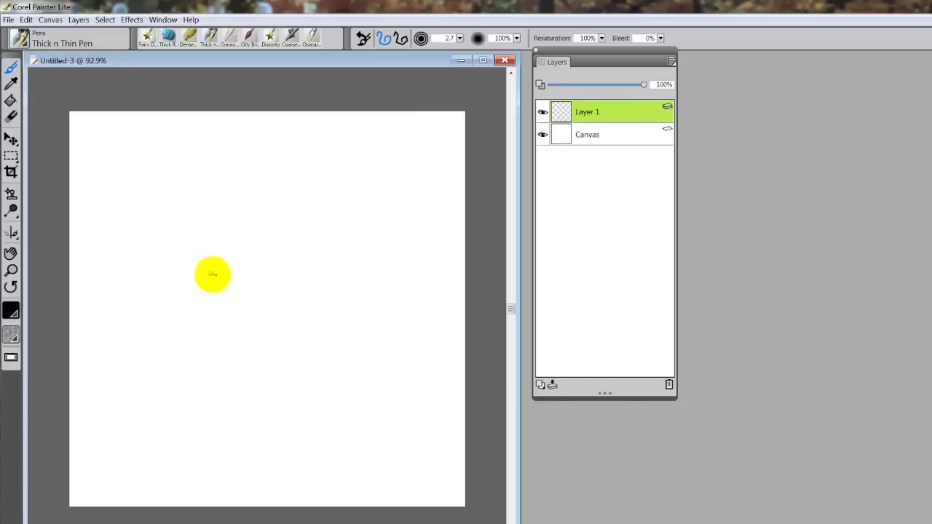
# Sketch the outline of a four-petalled flower with a small rounded centre on Layer 1
pyautogui.moveTo(211, 277)
pyautogui.mouseDown()
pyautogui.moveTo(196, 175)
pyautogui.moveTo(250, 141)
pyautogui.moveTo(254, 158)
pyautogui.moveTo(290, 173)
pyautogui.moveTo(262, 275)
pyautogui.moveTo(161, 264)
pyautogui.moveTo(140, 308)
pyautogui.mouseUp()
pyautogui.moveTo(117, 340)
pyautogui.mouseDown()
pyautogui.moveTo(169, 367)
pyautogui.moveTo(213, 321)
pyautogui.moveTo(187, 381)
pyautogui.moveTo(215, 380)
pyautogui.moveTo(225, 416)
pyautogui.moveTo(259, 435)
pyautogui.moveTo(298, 324)
pyautogui.mouseUp()
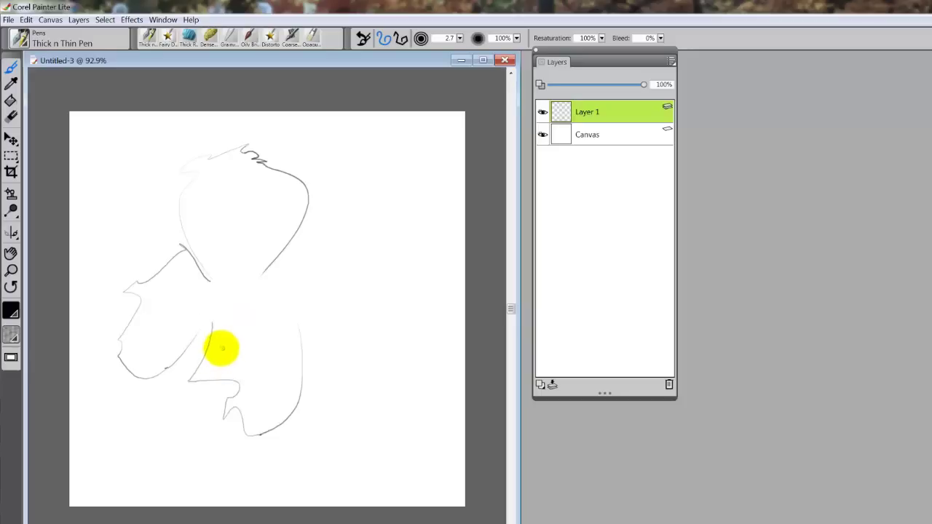
pyautogui.moveTo(278, 262)
pyautogui.mouseDown()
pyautogui.moveTo(356, 219)
pyautogui.moveTo(406, 249)
pyautogui.moveTo(410, 263)
pyautogui.moveTo(391, 318)
pyautogui.moveTo(260, 273)
pyautogui.moveTo(328, 232)
pyautogui.moveTo(238, 282)
pyautogui.moveTo(256, 274)
pyautogui.moveTo(225, 270)
pyautogui.moveTo(213, 294)
pyautogui.moveTo(267, 302)
pyautogui.moveTo(279, 288)
pyautogui.moveTo(264, 270)
pyautogui.mouseUp()
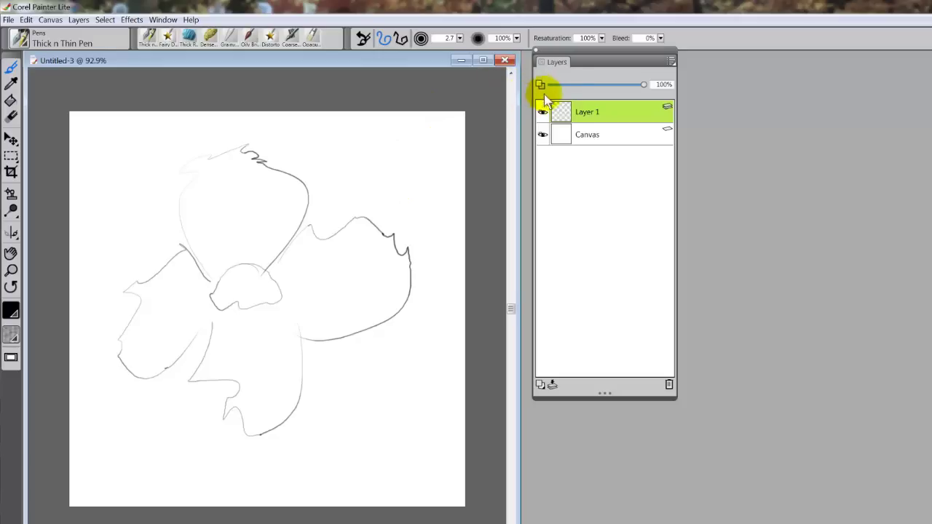
# Add a new layer between Canvas and the sketch layer, and choose the Coarse Spray airbrush for it
pyautogui.click(589, 141)
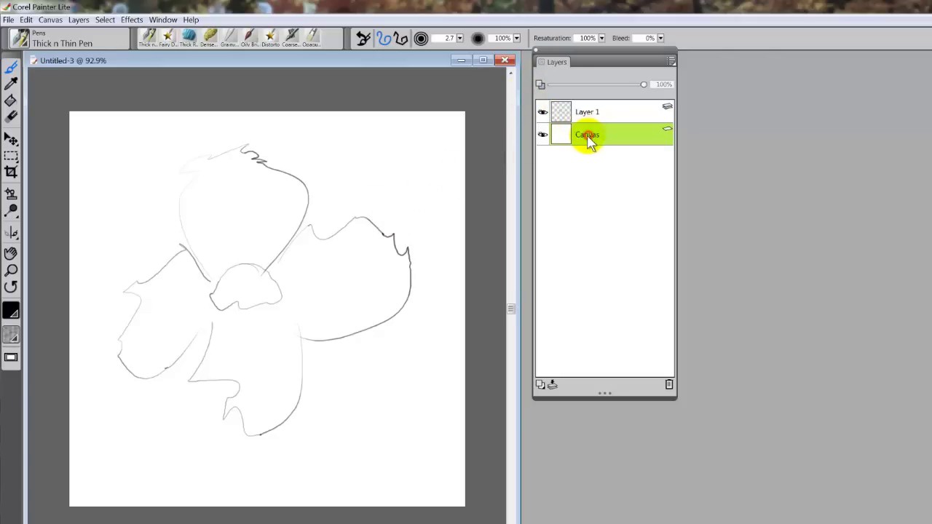
pyautogui.click(540, 383)
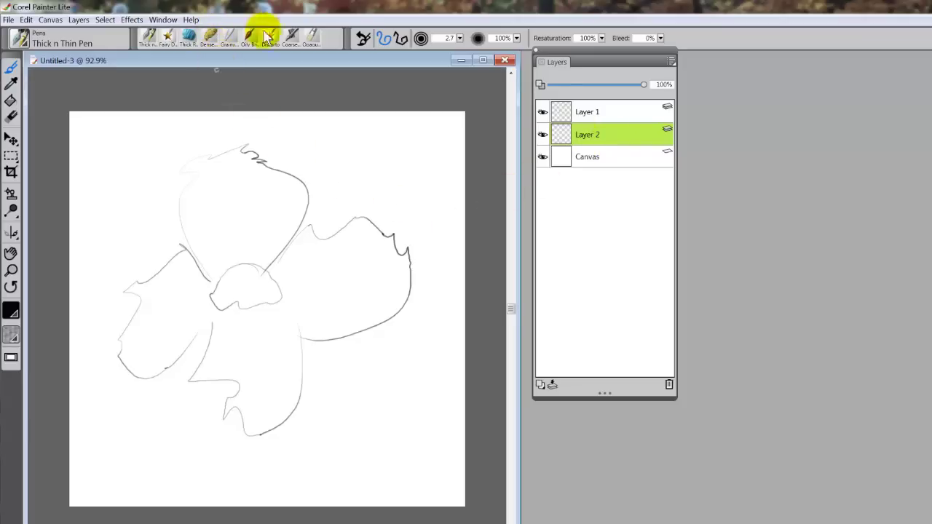
pyautogui.click(290, 37)
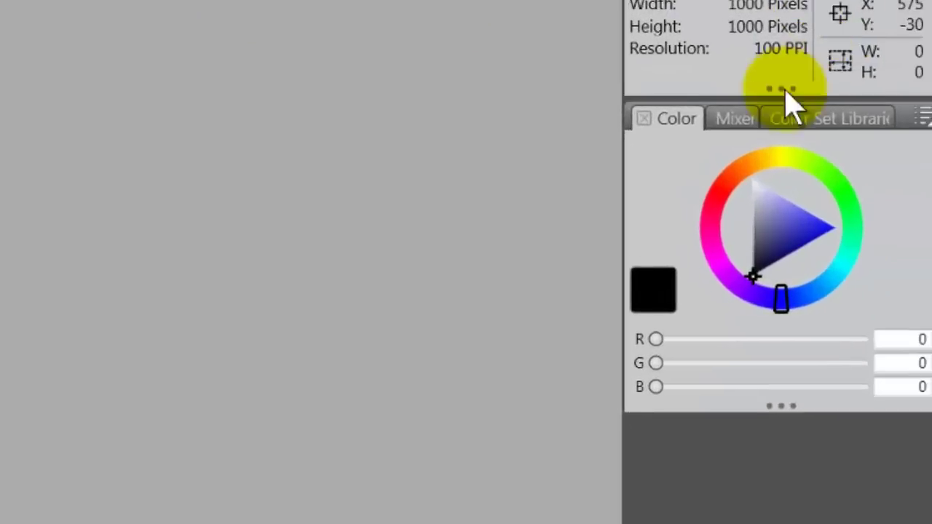
# Sample a tan colour from the Mixer and spray it over the inner parts of the petals on Layer 2
pyautogui.click(717, 111)
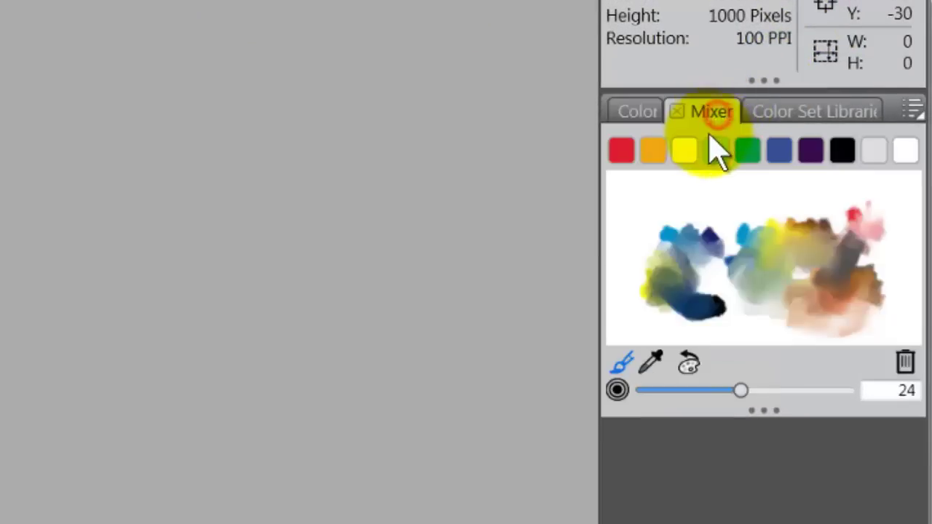
pyautogui.moveTo(728, 302)
pyautogui.mouseDown()
pyautogui.moveTo(752, 276)
pyautogui.moveTo(721, 271)
pyautogui.mouseUp()
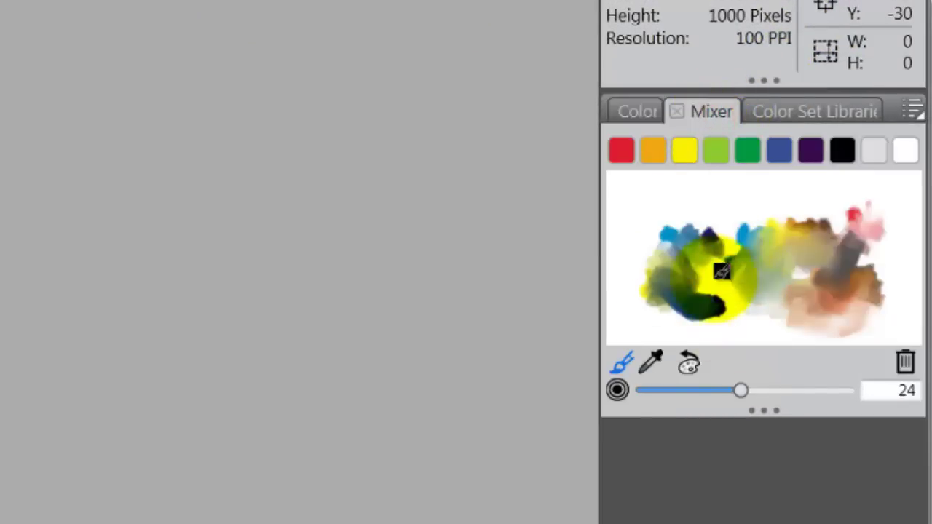
pyautogui.click(653, 373)
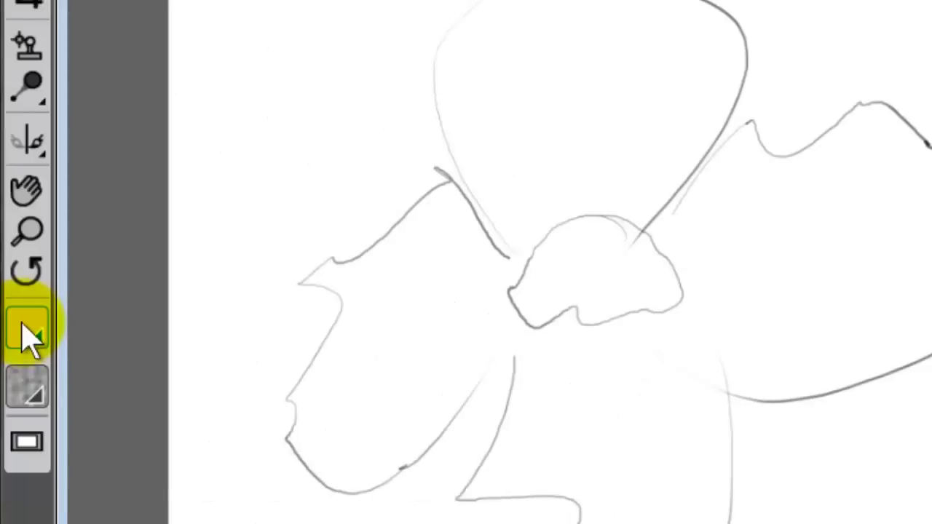
pyautogui.moveTo(547, 227)
pyautogui.mouseDown()
pyautogui.moveTo(526, 243)
pyautogui.moveTo(561, 211)
pyautogui.moveTo(544, 172)
pyautogui.moveTo(500, 154)
pyautogui.mouseUp()
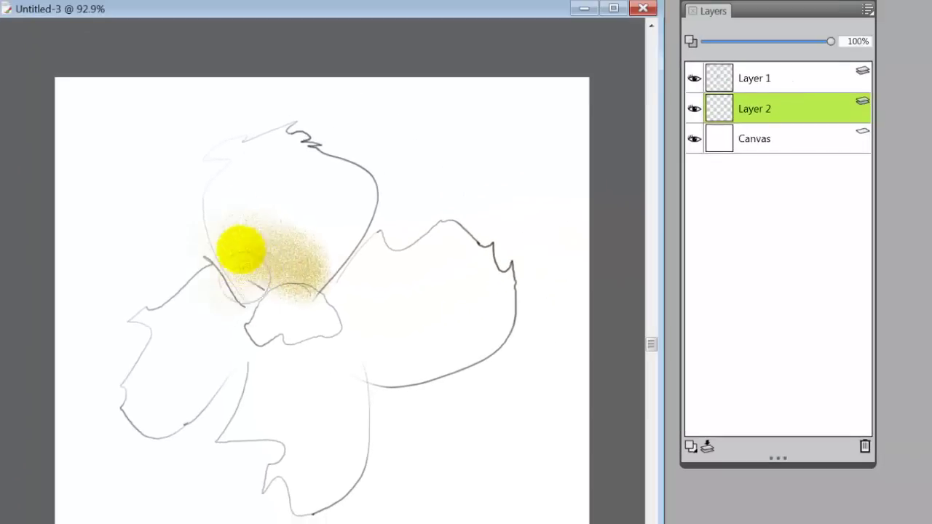
pyautogui.moveTo(240, 249)
pyautogui.mouseDown()
pyautogui.moveTo(239, 192)
pyautogui.moveTo(276, 156)
pyautogui.moveTo(281, 225)
pyautogui.moveTo(321, 275)
pyautogui.moveTo(218, 281)
pyautogui.moveTo(230, 357)
pyautogui.moveTo(221, 312)
pyautogui.moveTo(175, 324)
pyautogui.moveTo(216, 335)
pyautogui.moveTo(343, 280)
pyautogui.moveTo(381, 251)
pyautogui.moveTo(367, 344)
pyautogui.moveTo(386, 357)
pyautogui.moveTo(276, 366)
pyautogui.moveTo(324, 349)
pyautogui.moveTo(354, 391)
pyautogui.mouseUp()
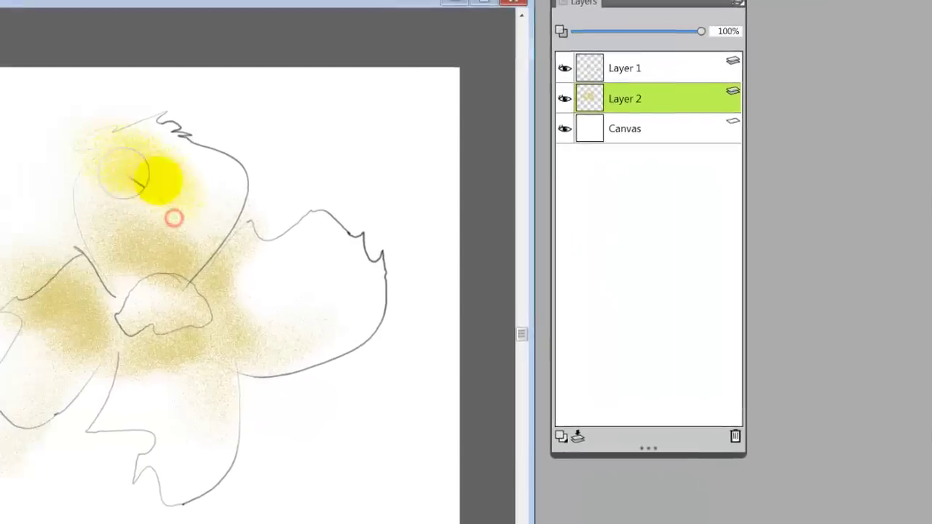
# Spray yellow over the flower's petals and rust red over its centre on Layer 2
pyautogui.moveTo(144, 147)
pyautogui.mouseDown()
pyautogui.moveTo(207, 145)
pyautogui.moveTo(196, 213)
pyautogui.moveTo(148, 197)
pyautogui.mouseUp()
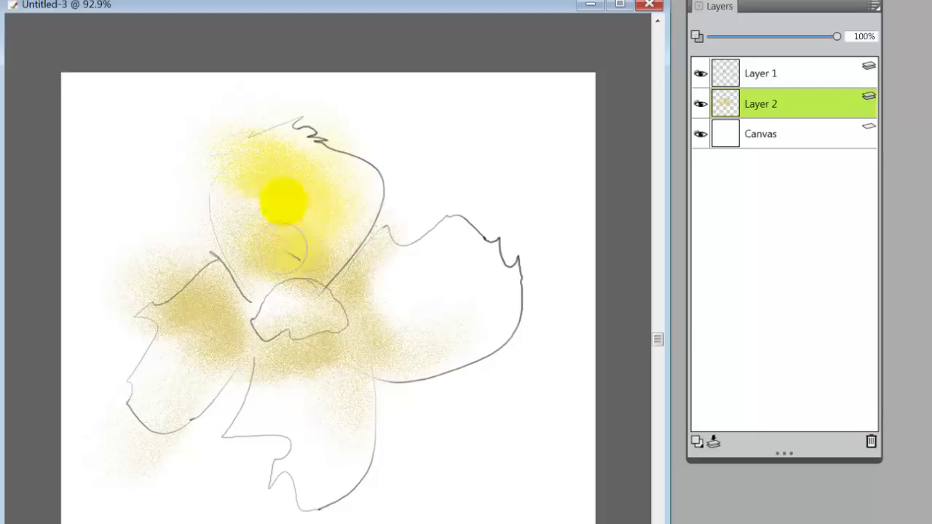
pyautogui.moveTo(284, 200)
pyautogui.mouseDown()
pyautogui.moveTo(316, 164)
pyautogui.moveTo(315, 220)
pyautogui.moveTo(364, 196)
pyautogui.moveTo(322, 258)
pyautogui.moveTo(400, 276)
pyautogui.moveTo(452, 248)
pyautogui.moveTo(489, 295)
pyautogui.moveTo(473, 269)
pyautogui.moveTo(408, 329)
pyautogui.moveTo(462, 280)
pyautogui.moveTo(339, 316)
pyautogui.mouseUp()
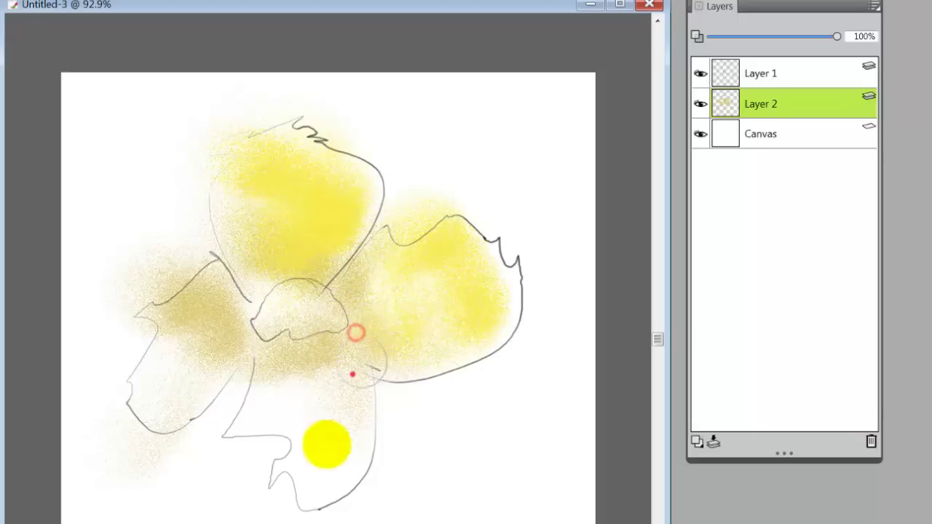
pyautogui.moveTo(352, 374)
pyautogui.mouseDown()
pyautogui.moveTo(318, 480)
pyautogui.moveTo(298, 444)
pyautogui.moveTo(196, 360)
pyautogui.mouseUp()
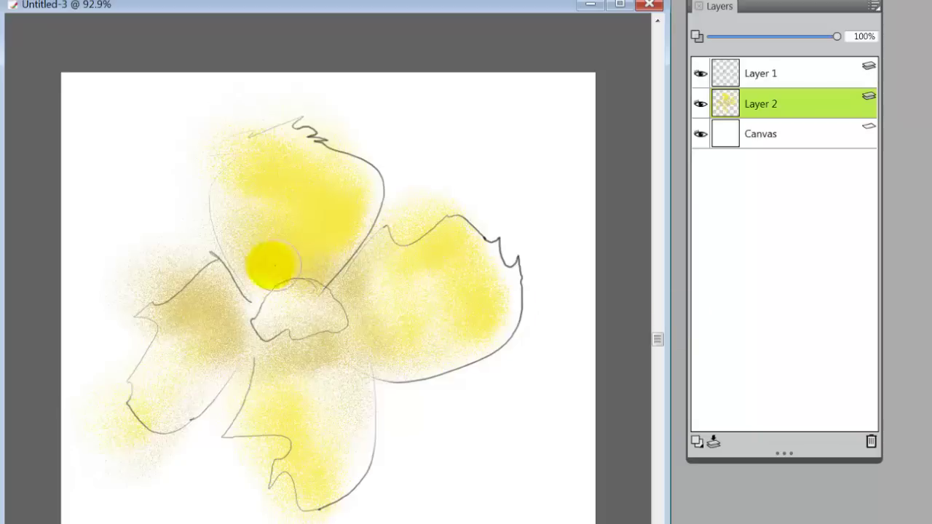
pyautogui.moveTo(283, 303)
pyautogui.mouseDown()
pyautogui.moveTo(272, 312)
pyautogui.moveTo(313, 313)
pyautogui.moveTo(270, 313)
pyautogui.moveTo(291, 309)
pyautogui.mouseUp()
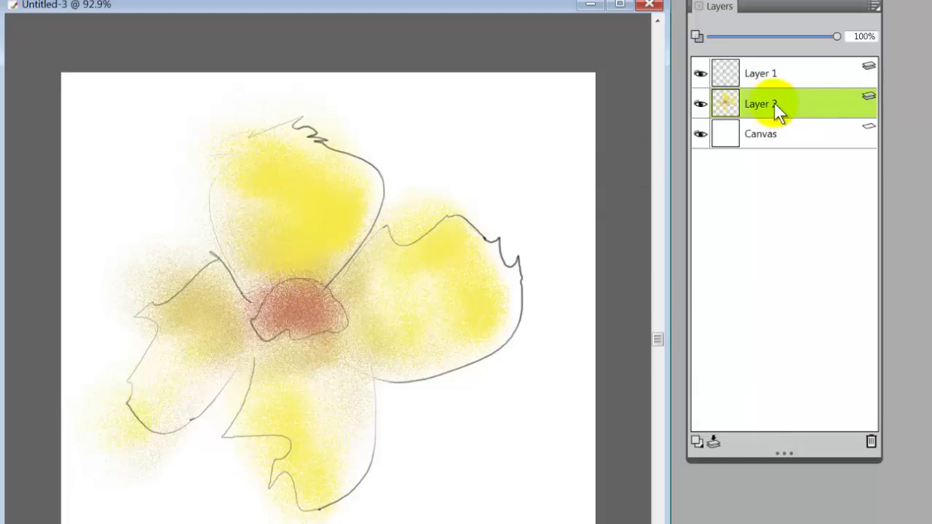
# On a new layer above Layer 2, paint the flower's centre tan and the upper petal's left half rust with Oily Bristle
pyautogui.click(695, 441)
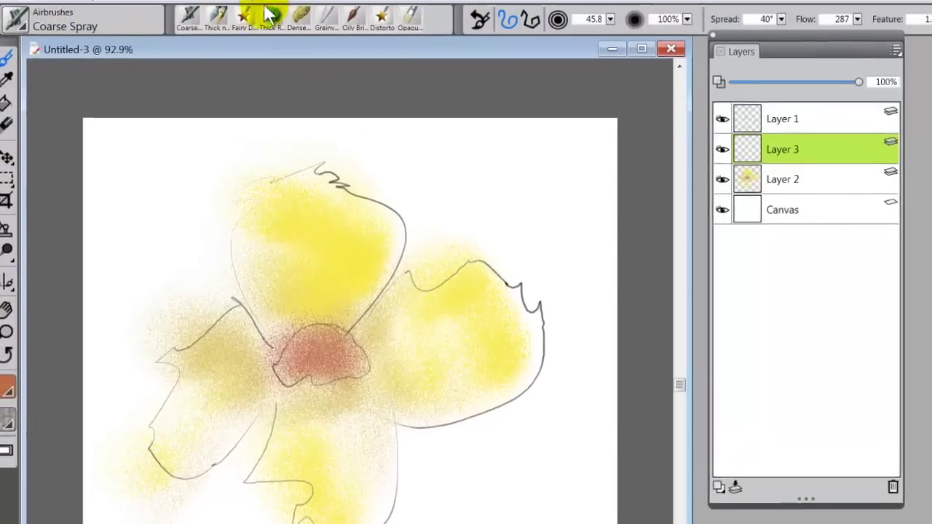
pyautogui.click(353, 14)
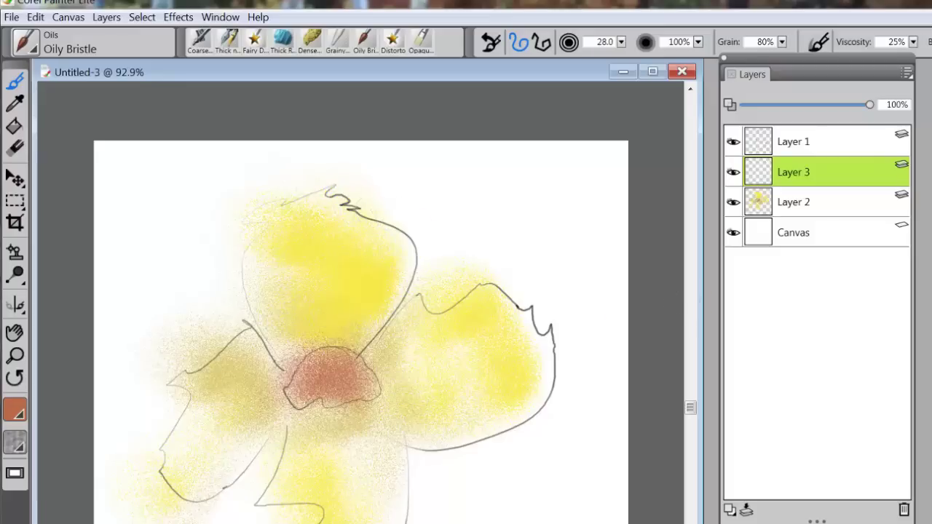
pyautogui.moveTo(294, 368)
pyautogui.mouseDown()
pyautogui.moveTo(341, 395)
pyautogui.moveTo(366, 388)
pyautogui.moveTo(338, 405)
pyautogui.moveTo(307, 378)
pyautogui.moveTo(338, 394)
pyautogui.moveTo(298, 368)
pyautogui.mouseUp()
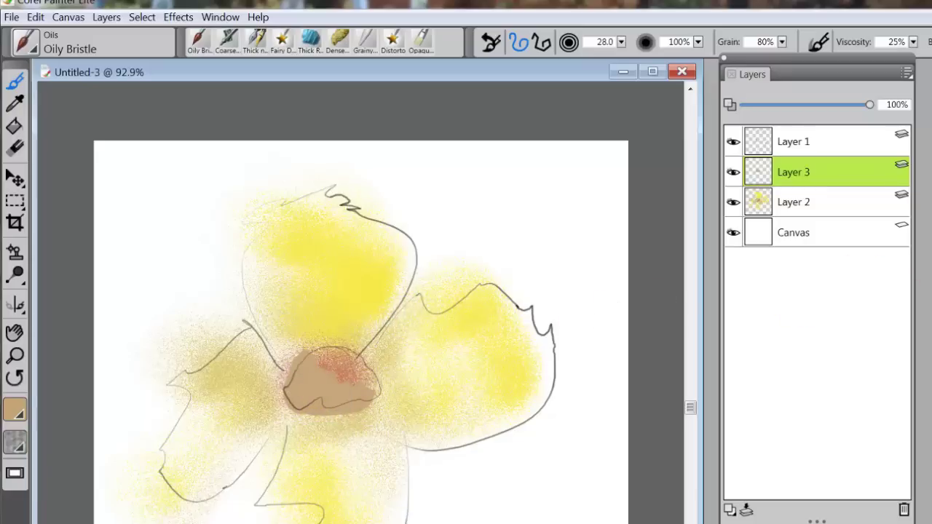
pyautogui.moveTo(324, 367)
pyautogui.mouseDown()
pyautogui.moveTo(313, 360)
pyautogui.moveTo(335, 345)
pyautogui.moveTo(314, 355)
pyautogui.moveTo(363, 385)
pyautogui.moveTo(345, 393)
pyautogui.moveTo(308, 354)
pyautogui.moveTo(323, 371)
pyautogui.moveTo(302, 382)
pyautogui.mouseUp()
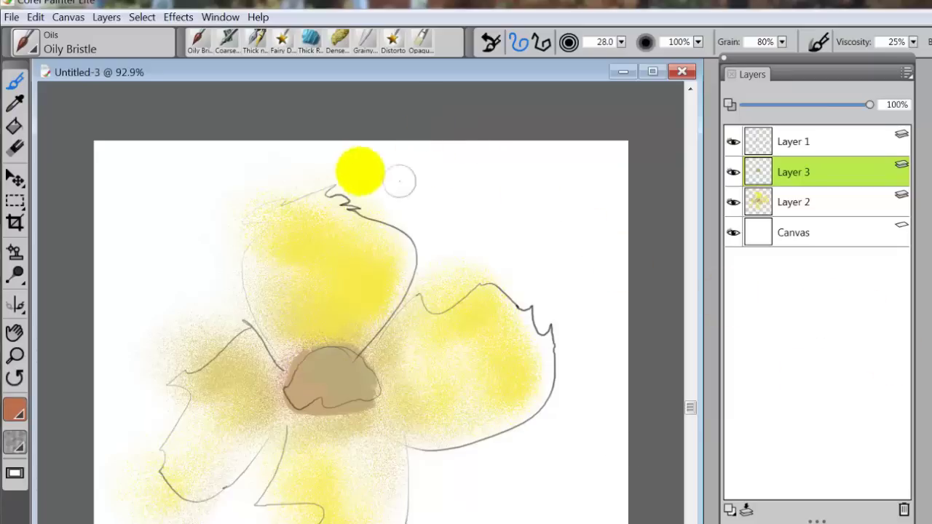
pyautogui.moveTo(286, 339)
pyautogui.mouseDown()
pyautogui.moveTo(283, 212)
pyautogui.moveTo(246, 277)
pyautogui.moveTo(254, 332)
pyautogui.moveTo(279, 284)
pyautogui.moveTo(278, 221)
pyautogui.moveTo(294, 213)
pyautogui.moveTo(304, 258)
pyautogui.moveTo(288, 311)
pyautogui.moveTo(291, 245)
pyautogui.moveTo(308, 208)
pyautogui.moveTo(307, 321)
pyautogui.moveTo(295, 266)
pyautogui.moveTo(350, 356)
pyautogui.mouseUp()
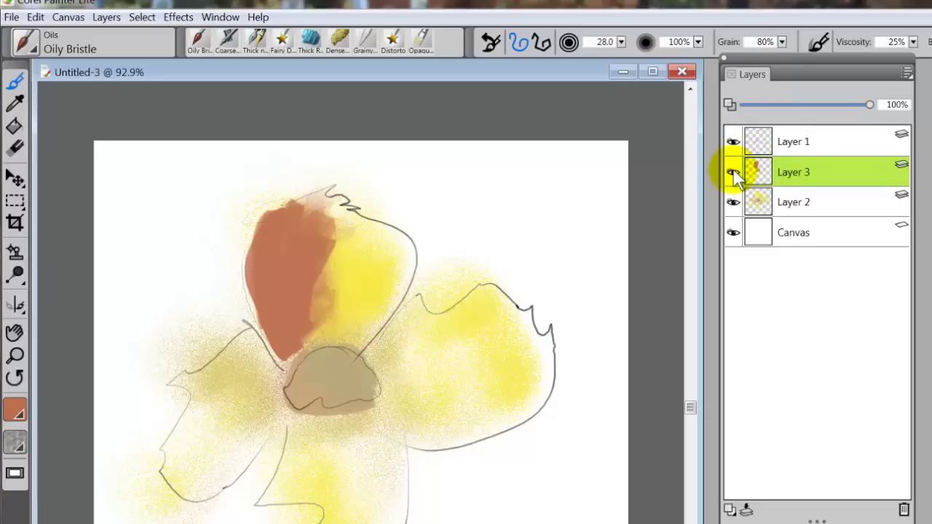
# Hide and show the oil paint on Layer 3 once and the pen sketch on Layer 1 twice
pyautogui.click(733, 172)
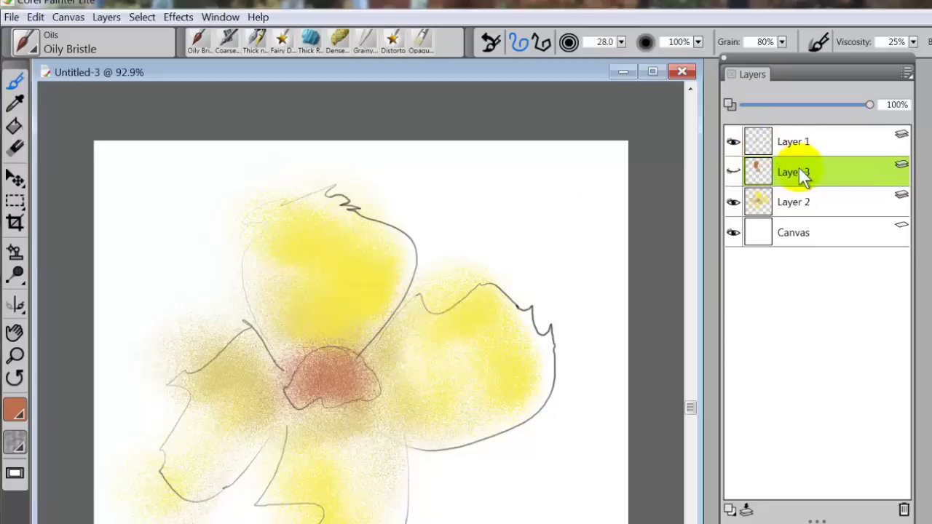
pyautogui.click(734, 171)
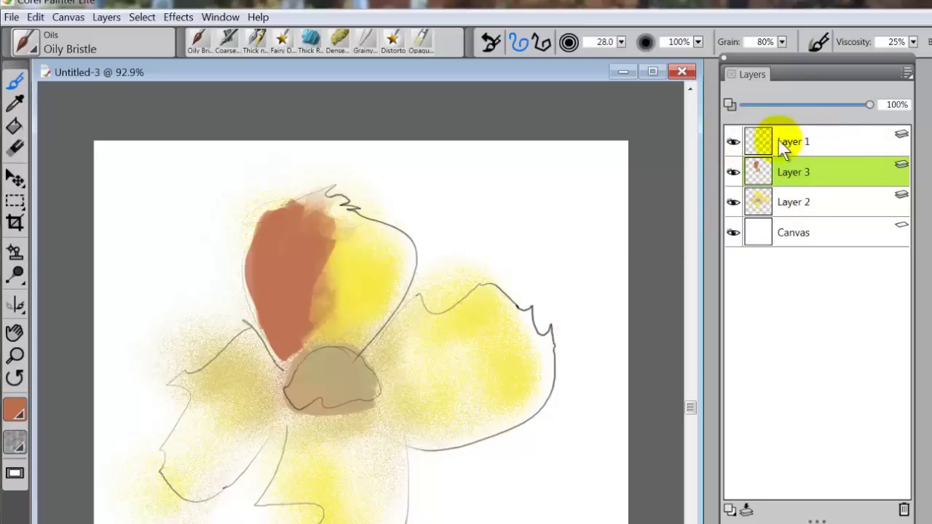
pyautogui.click(732, 141)
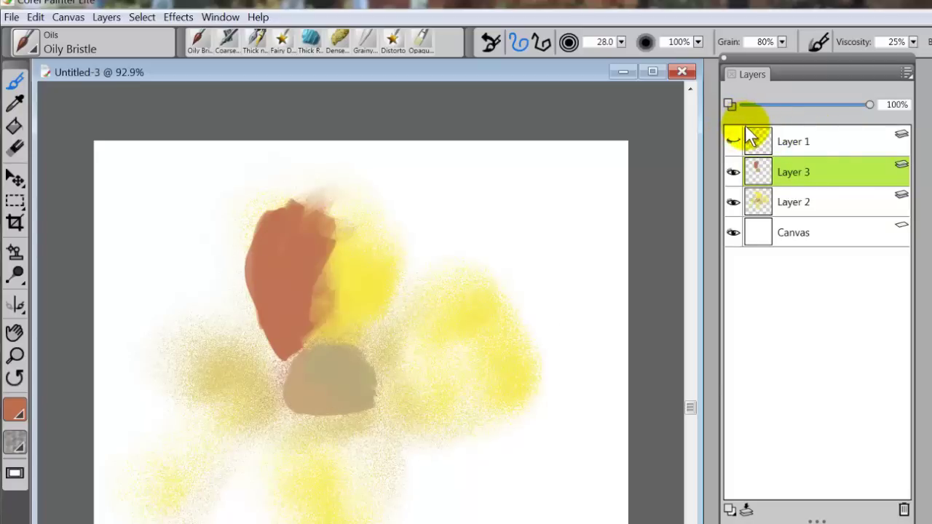
pyautogui.click(733, 140)
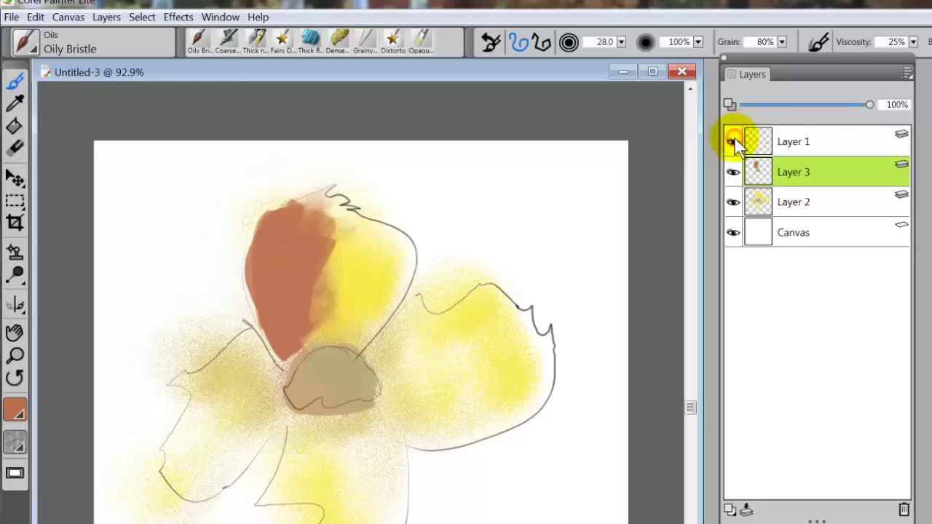
pyautogui.click(733, 141)
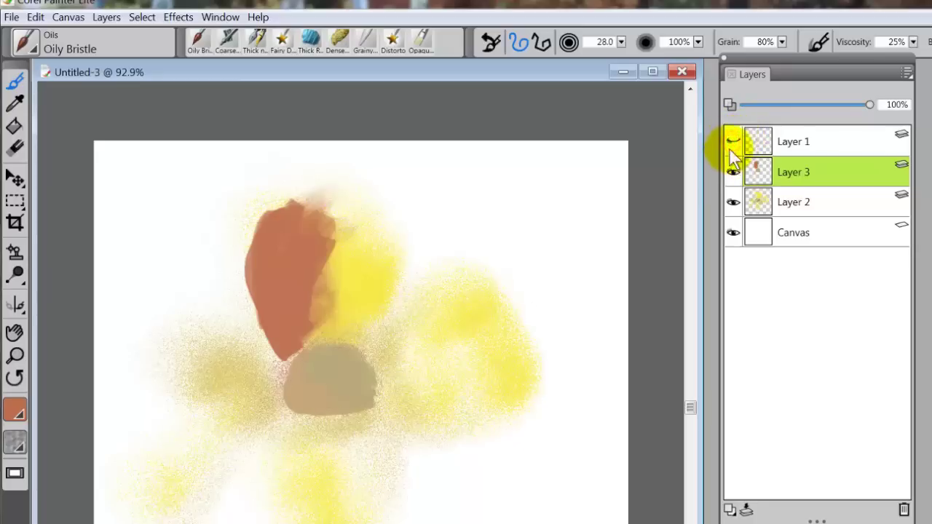
pyautogui.click(733, 142)
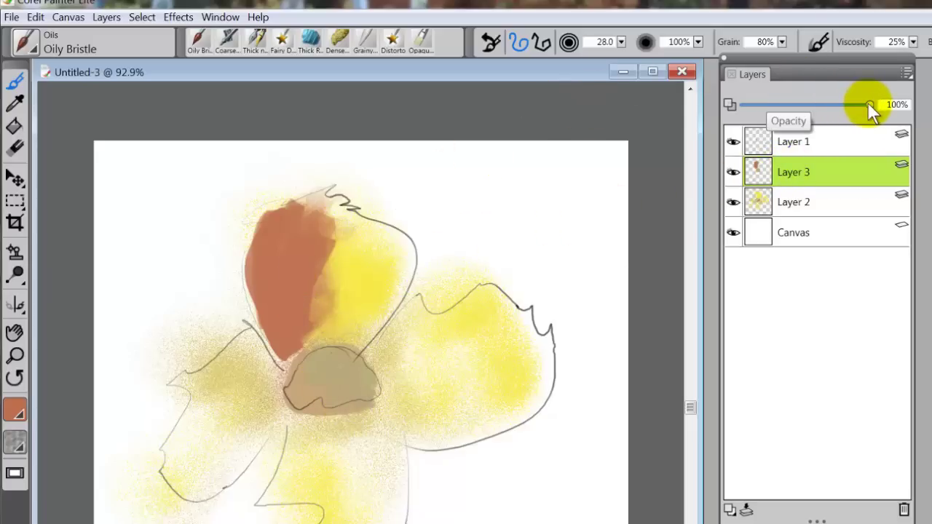
# Reduce the opacity of the oil paint on Layer 3 to 61%
pyautogui.moveTo(868, 104); pyautogui.dragTo(783, 109)
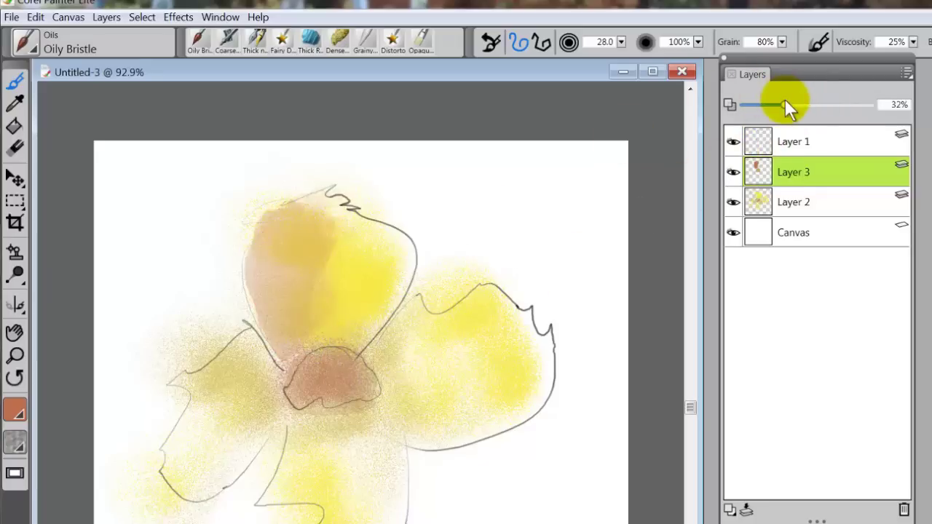
pyautogui.moveTo(791, 101); pyautogui.dragTo(820, 104)
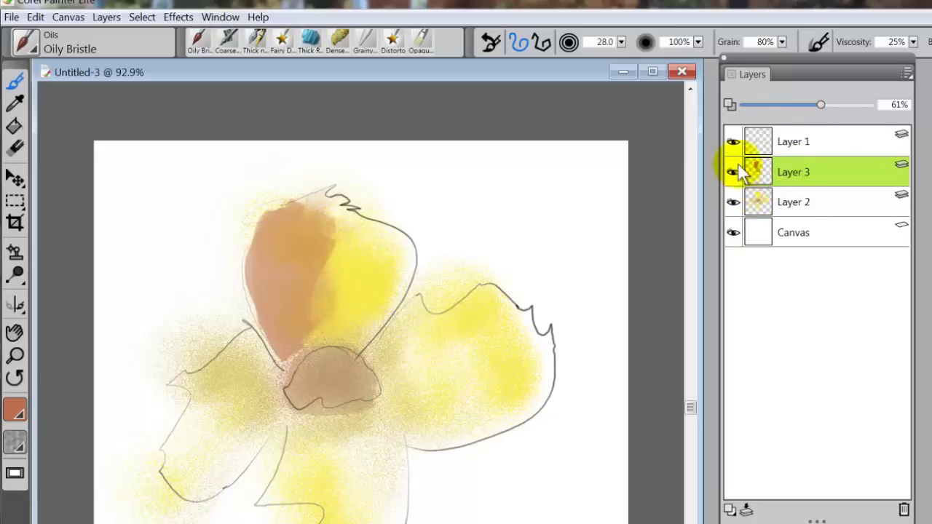
# With the pen sketch on Layer 1 hidden, drop Layer 3 and Layer 2 together onto the Canvas, and show the sketch again
pyautogui.click(734, 140)
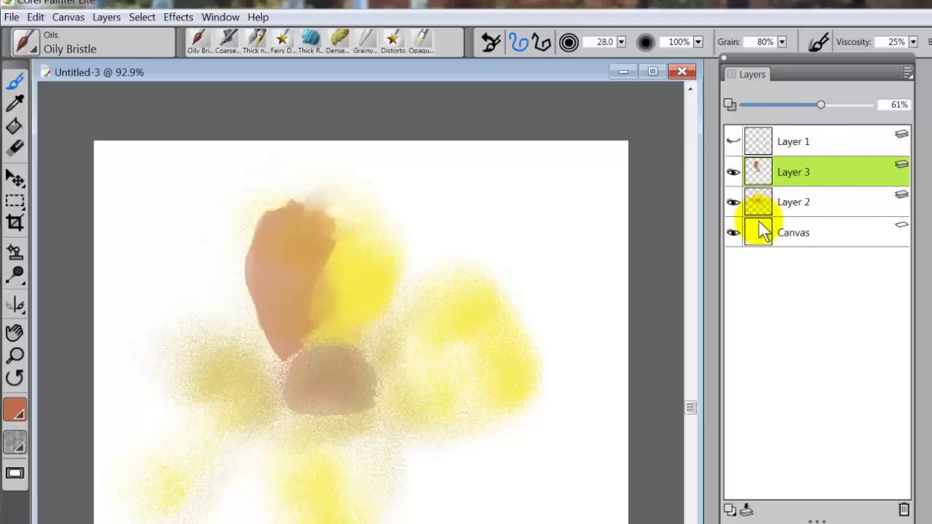
pyautogui.click(815, 196)
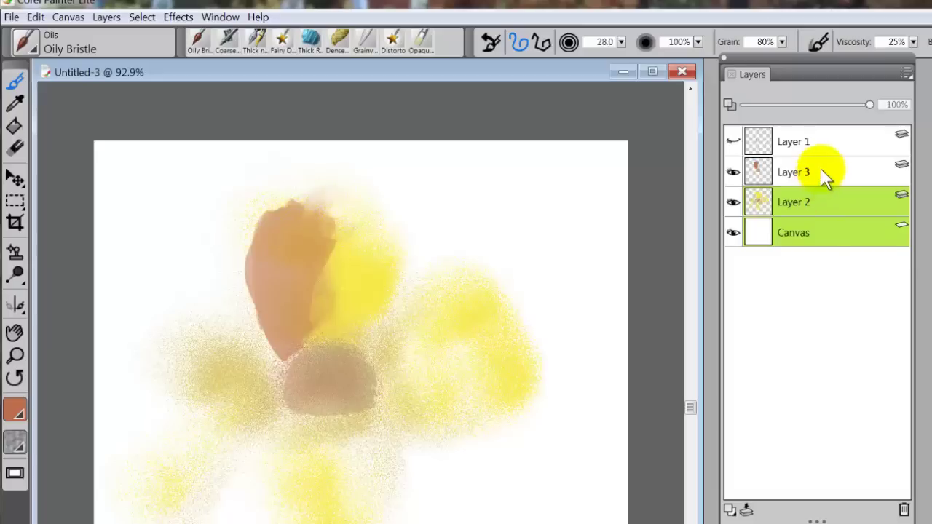
pyautogui.click(821, 175)
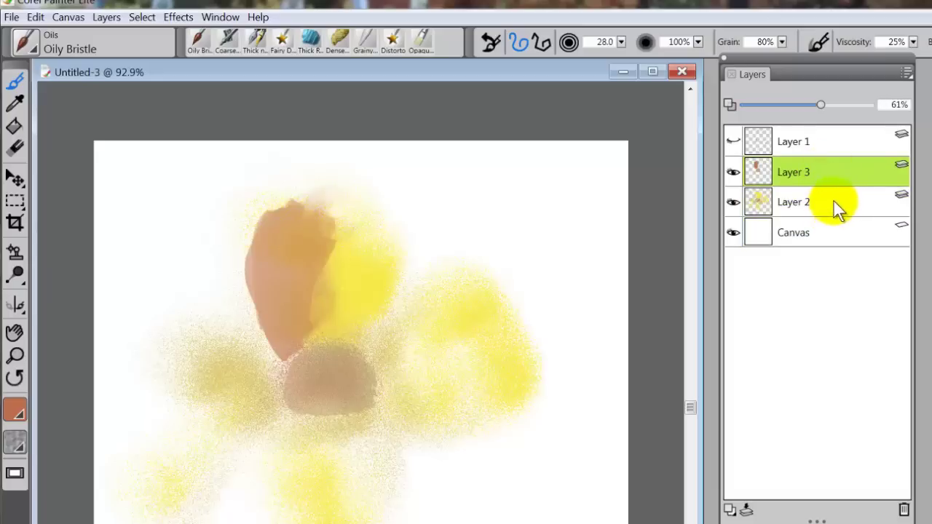
pyautogui.keyDown('shift'); pyautogui.click(831, 206); pyautogui.keyUp('shift')
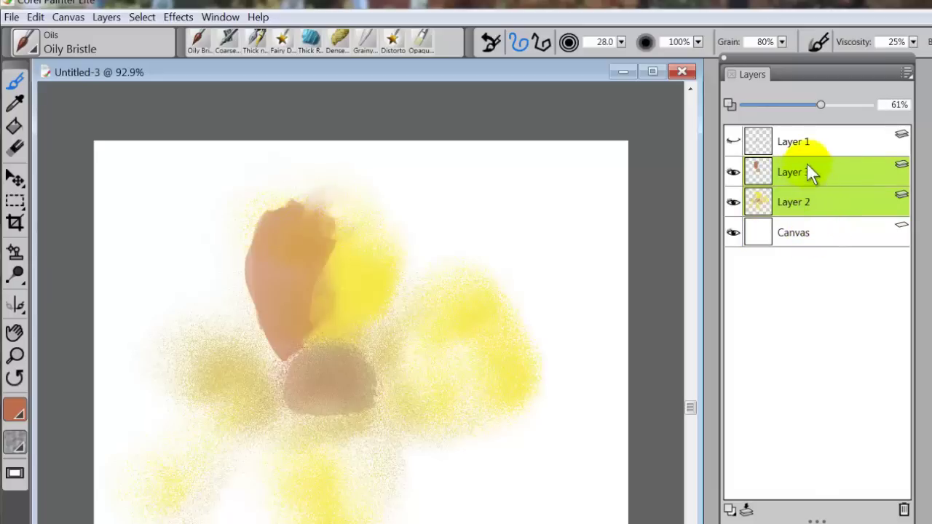
pyautogui.click(748, 513)
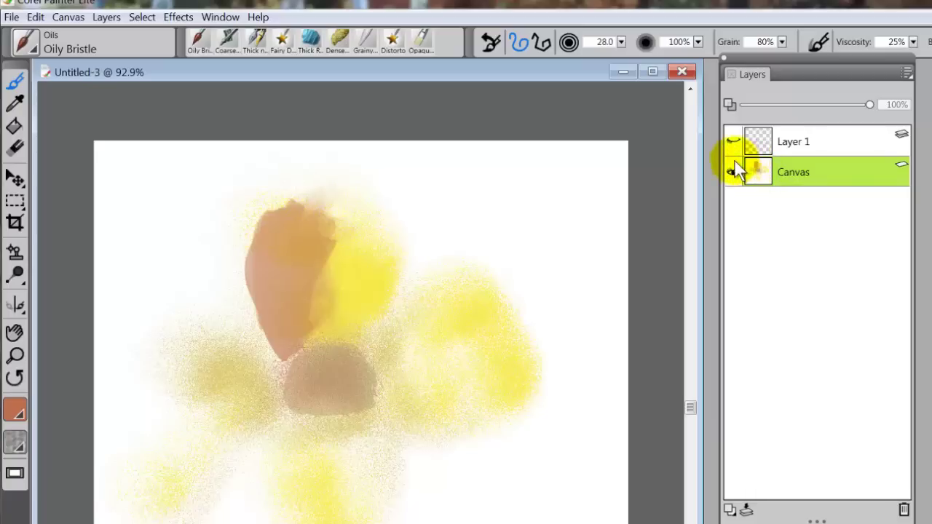
pyautogui.click(731, 140)
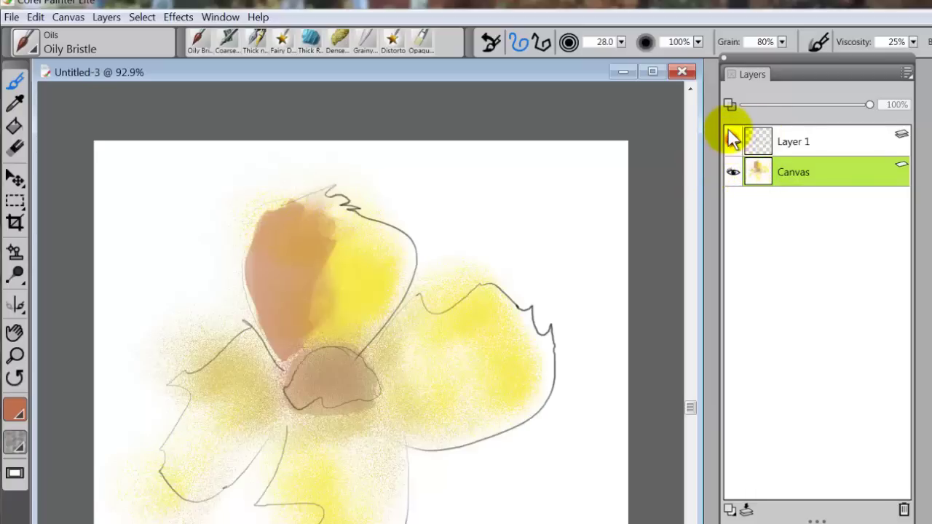